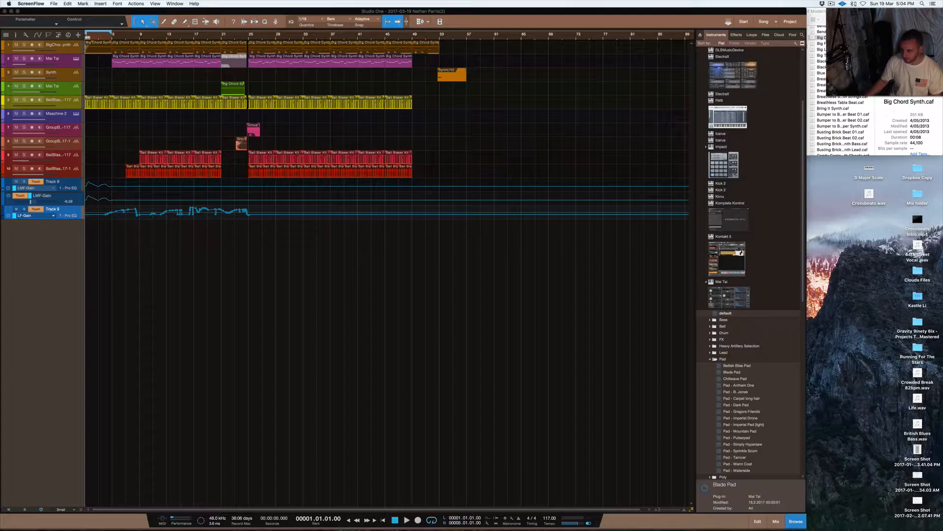
- Add Big Chord Synth.caf from Finder to a new audio track at bar 1 and expand the project window to the full screen width
{"action": "left_click", "coordinate": [916, 209]}
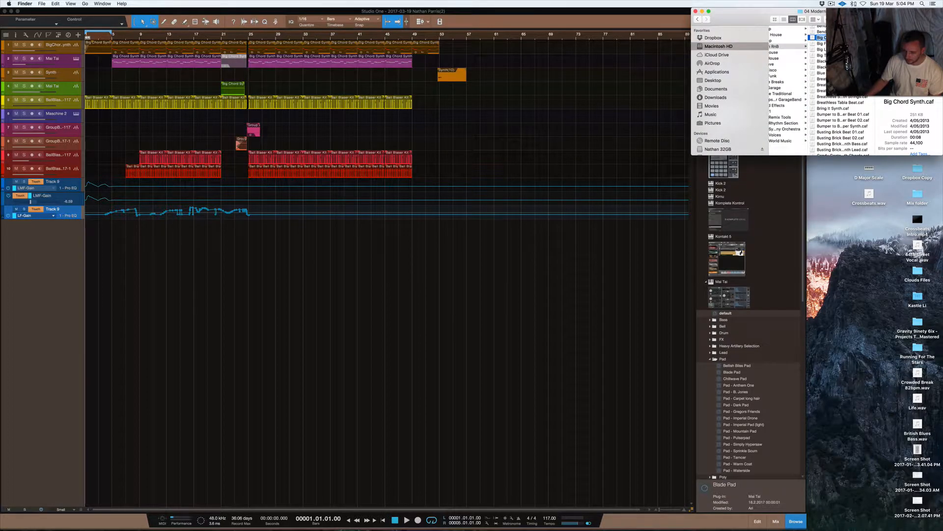
{"action": "left_click_drag", "start_coordinate": [819, 37], "coordinate": [87, 278]}
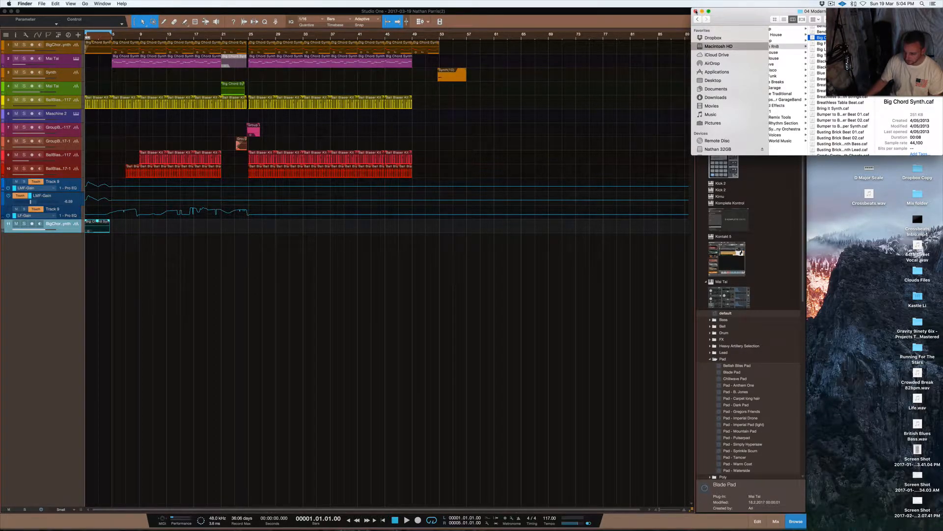
{"action": "left_click", "coordinate": [696, 12]}
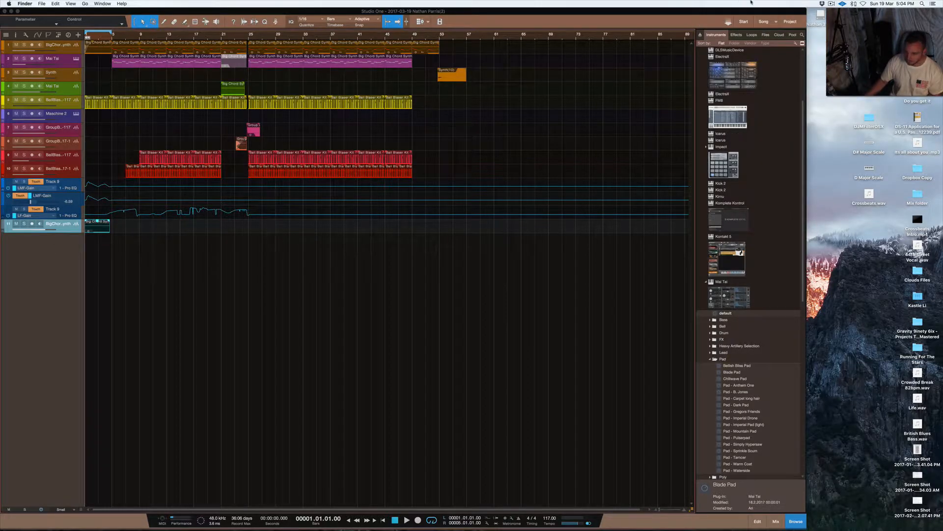
{"action": "left_click", "coordinate": [786, 11]}
{"action": "left_click_drag", "start_coordinate": [806, 9], "coordinate": [942, 2]}
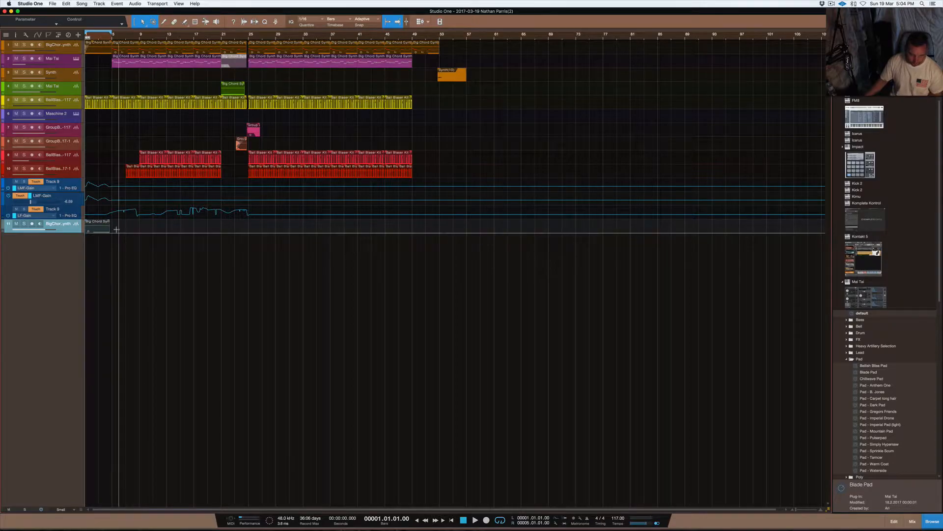
- Stretch the Big Chord Synth clip on the new track so it ends exactly at bar 5
{"action": "scroll", "coordinate": [116, 229], "scroll_direction": "up", "scroll_amount": 5}
{"action": "scroll", "coordinate": [116, 230], "scroll_direction": "up", "scroll_amount": 1}
{"action": "scroll", "coordinate": [116, 229], "scroll_direction": "left", "scroll_amount": 5}
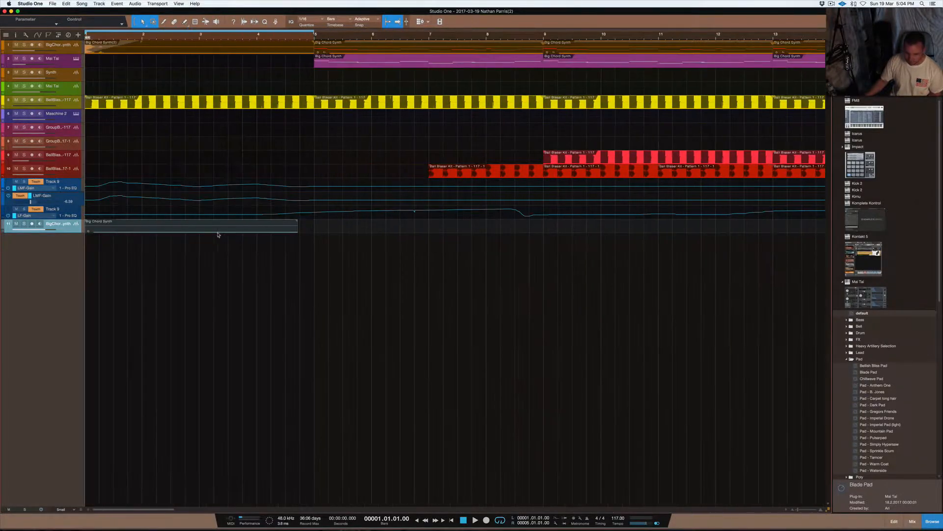
{"action": "left_click", "coordinate": [187, 225]}
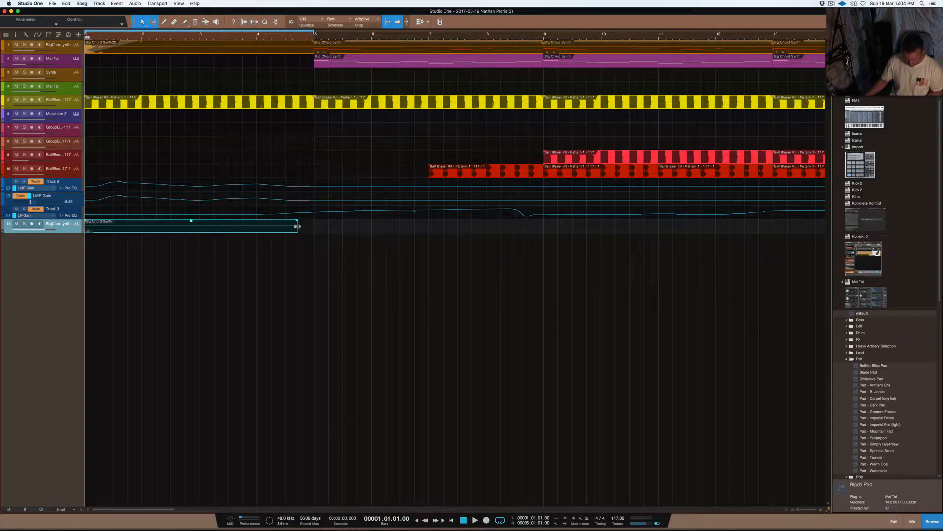
{"action": "left_click_drag", "start_coordinate": [296, 226], "coordinate": [314, 226]}
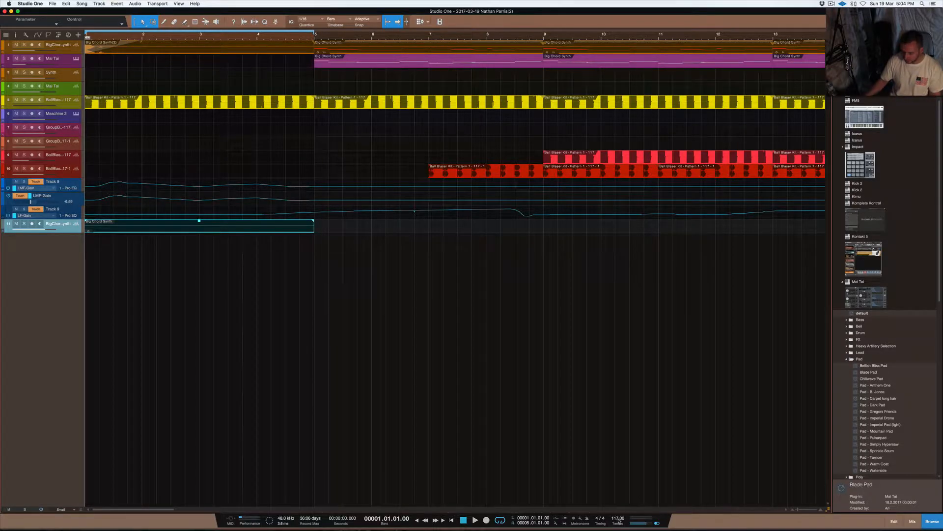
- Solo the new Big Chord Synth track and play the clip back
{"action": "left_click", "coordinate": [25, 224]}
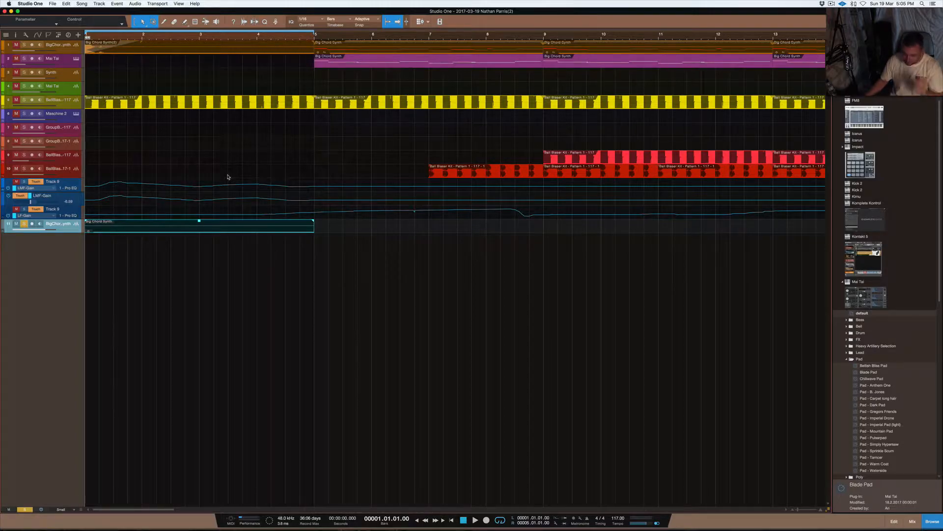
{"action": "key", "text": "space"}
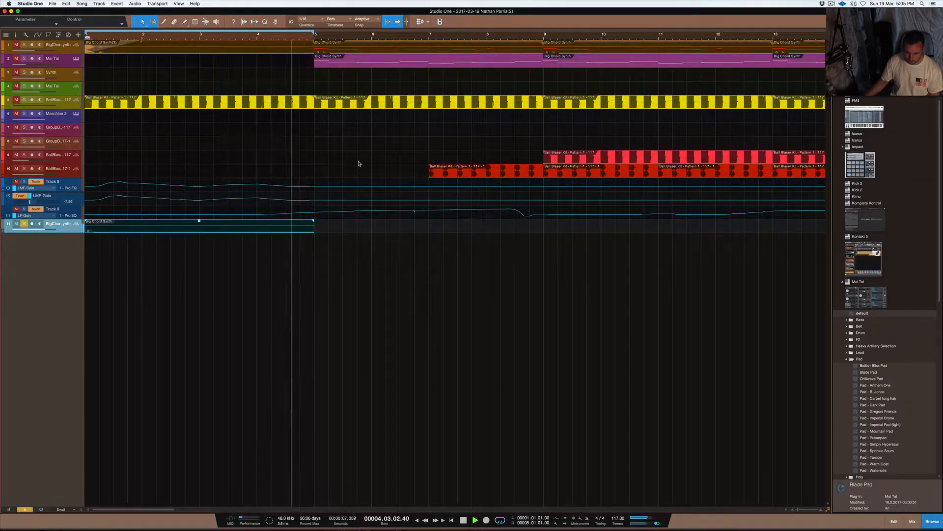
{"action": "key", "text": "space"}
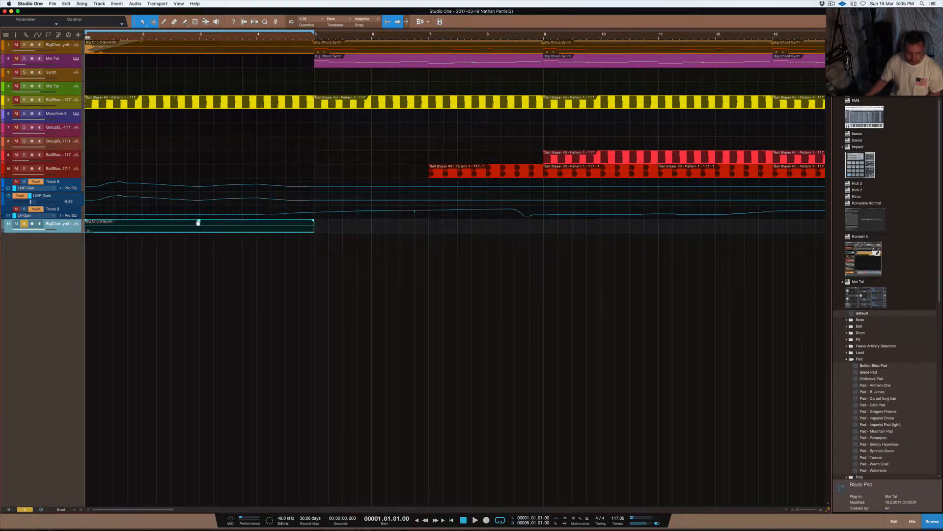
- Lower the volume of the soloed Big Chord Synth clip slightly and bounce the clip to a new audio file
{"action": "left_click_drag", "start_coordinate": [199, 222], "coordinate": [197, 240]}
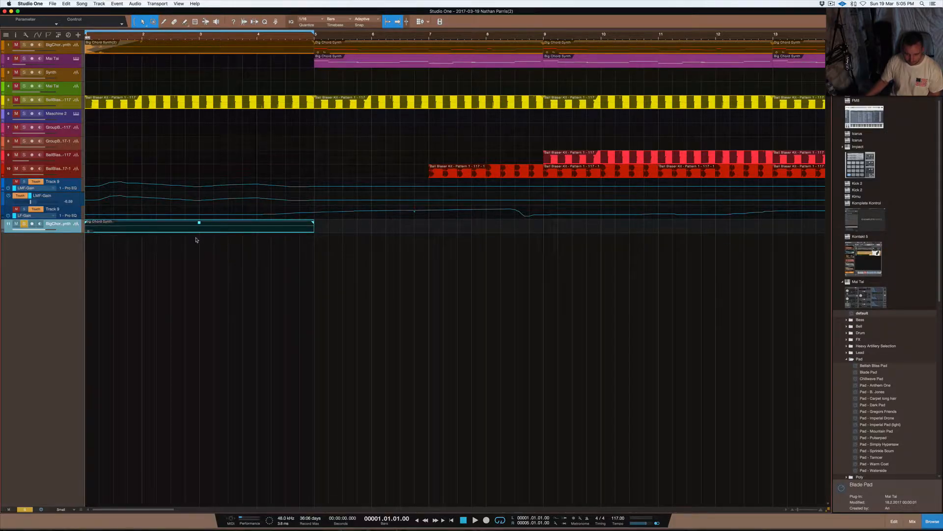
{"action": "key", "text": "super+b"}
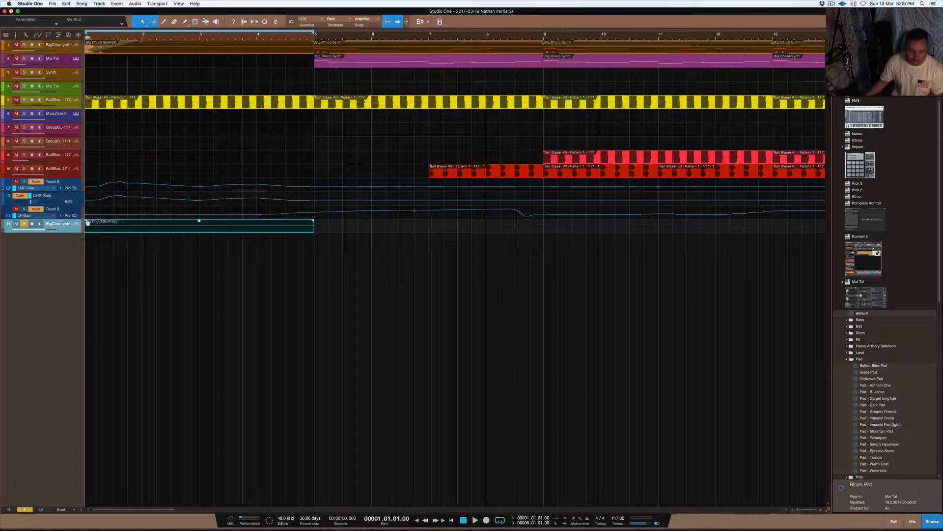
- Open the bounced Big Chord Synth clip for editing with Melodyne and look along its detected audio
{"action": "right_click", "coordinate": [167, 230]}
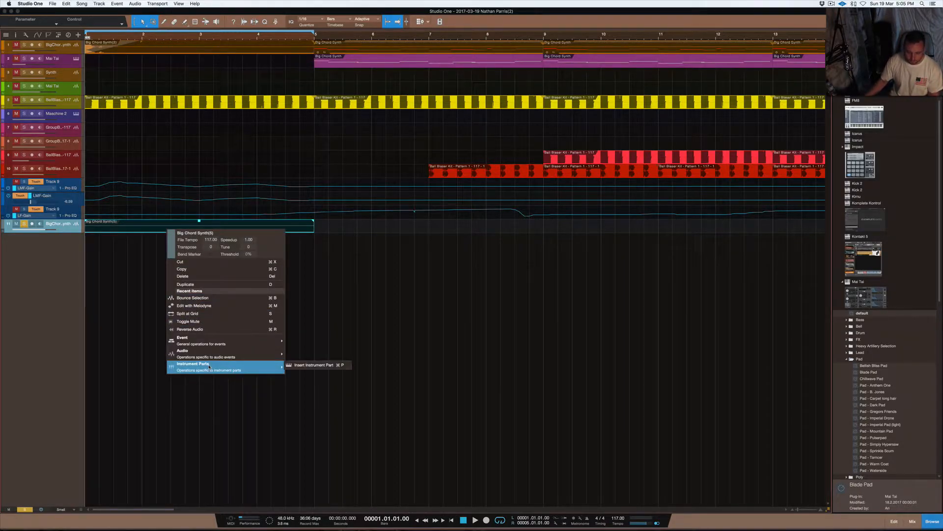
{"action": "mouse_move", "coordinate": [208, 357]}
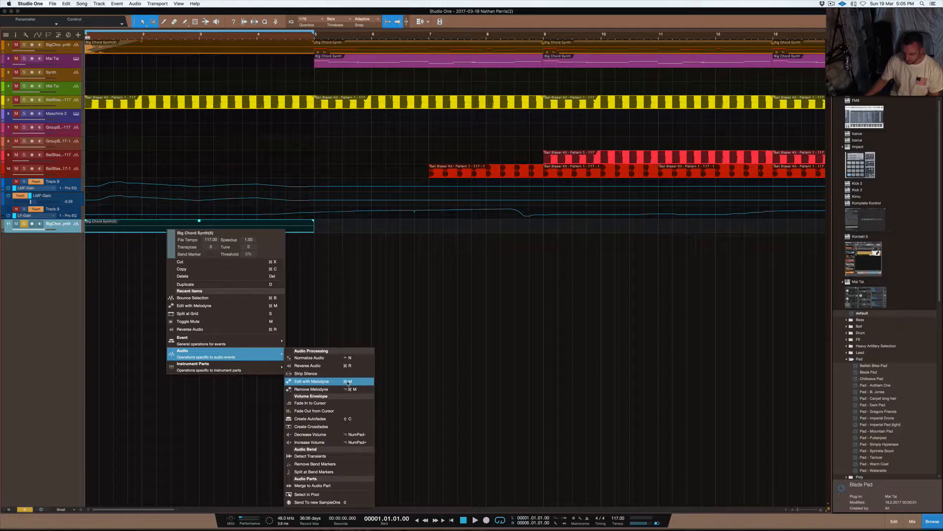
{"action": "left_click", "coordinate": [311, 381]}
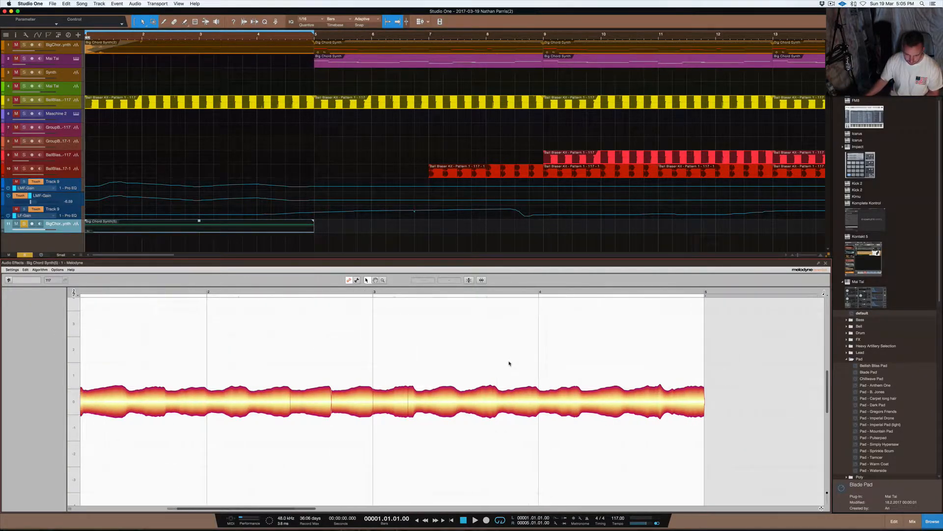
{"action": "scroll", "coordinate": [567, 369], "scroll_direction": "right", "scroll_amount": 10}
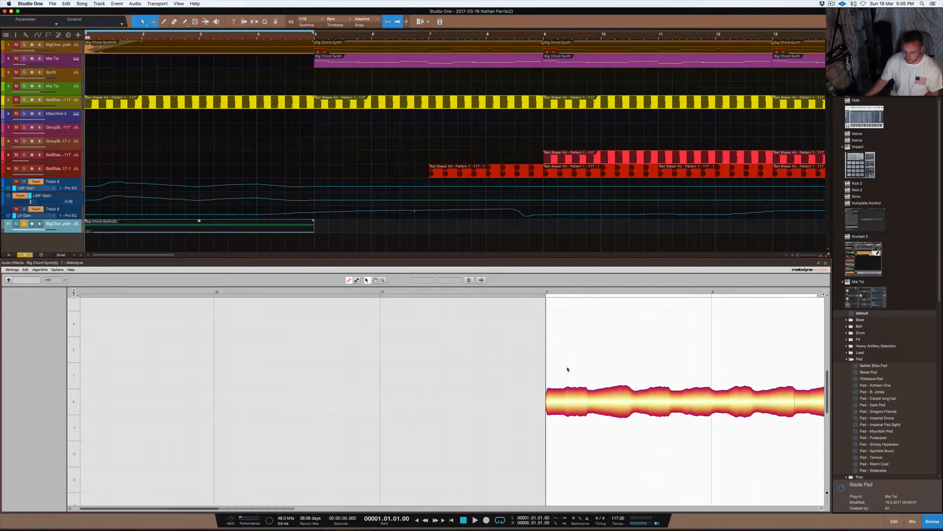
{"action": "scroll", "coordinate": [568, 369], "scroll_direction": "left", "scroll_amount": 2}
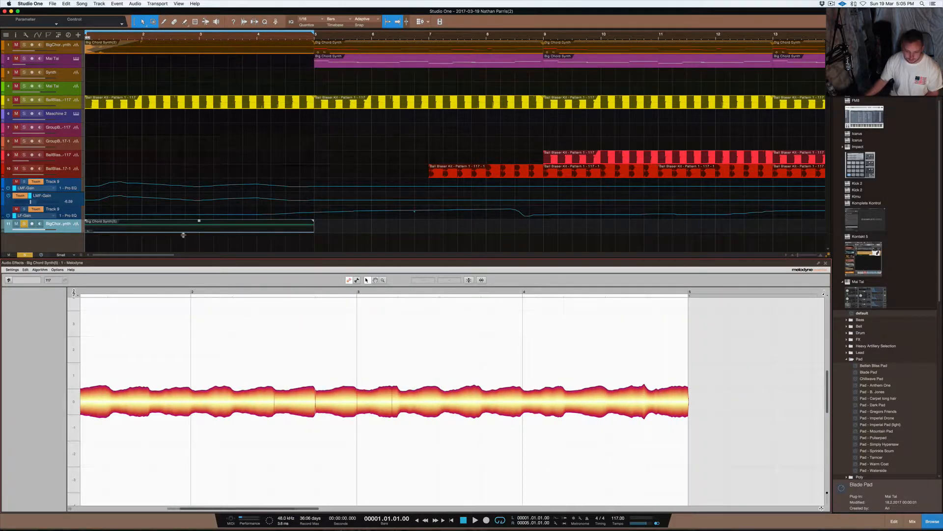
- Change the Melodyne algorithm to Melodic, redetect the clip's notes and close the editor
{"action": "left_click", "coordinate": [45, 270]}
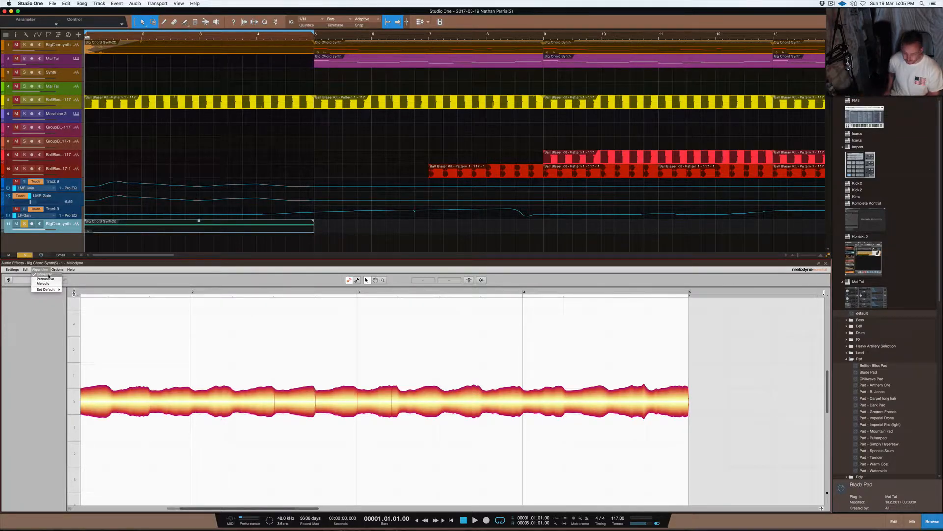
{"action": "left_click", "coordinate": [47, 279]}
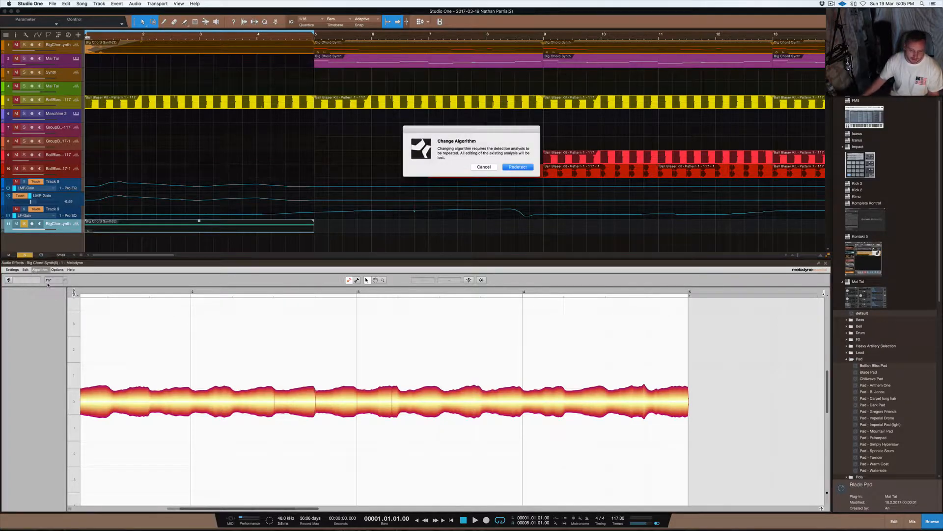
{"action": "left_click", "coordinate": [519, 168]}
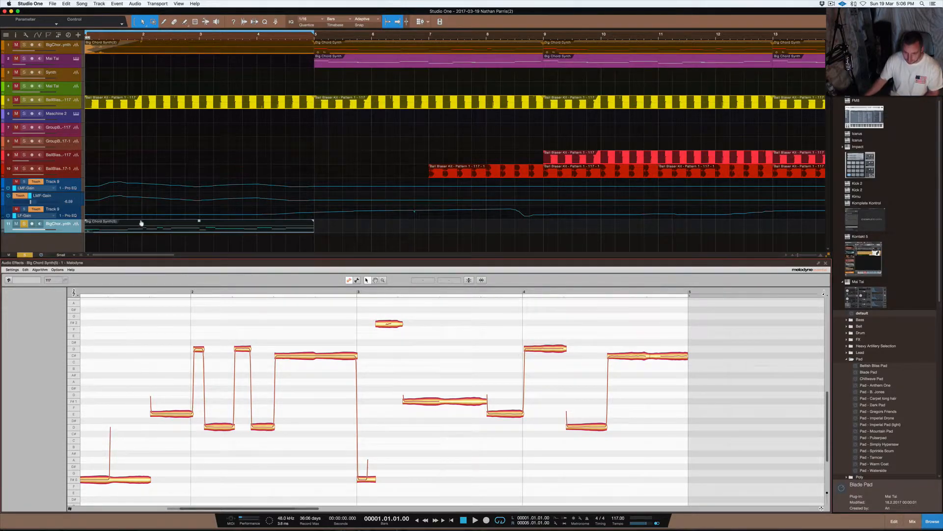
{"action": "key", "text": "F3"}
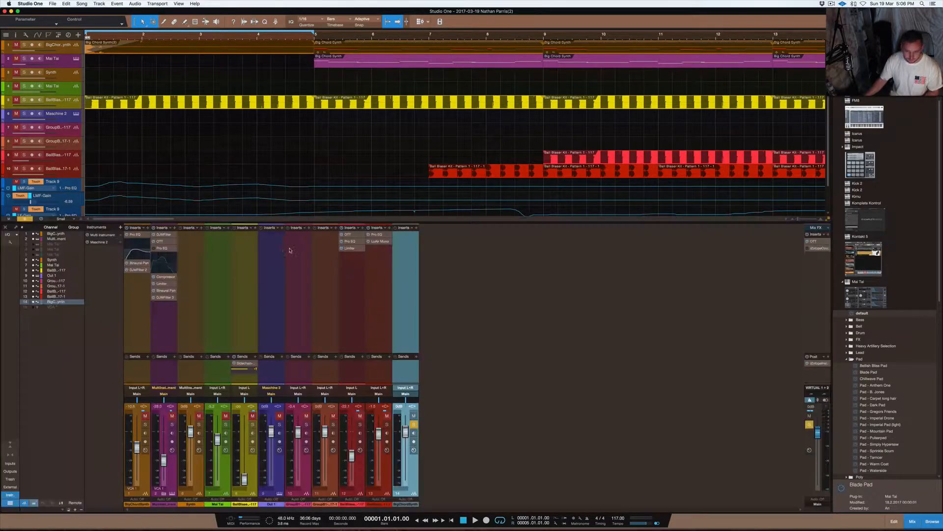
{"action": "key", "text": "F3"}
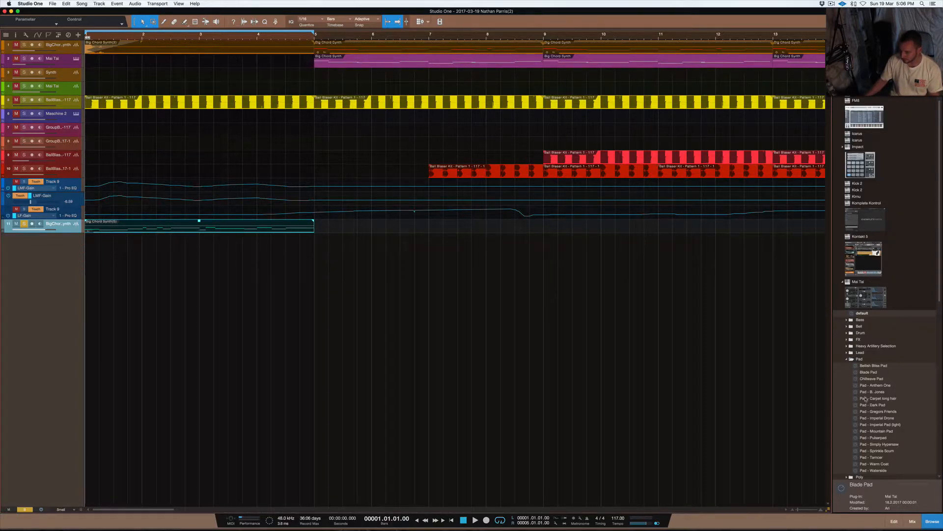
- Add a Mai Tai instrument track with the Pad - Anthem One preset and copy the Melodyne clip onto it as a note part at bar 1
{"action": "left_click_drag", "start_coordinate": [867, 385], "coordinate": [45, 285]}
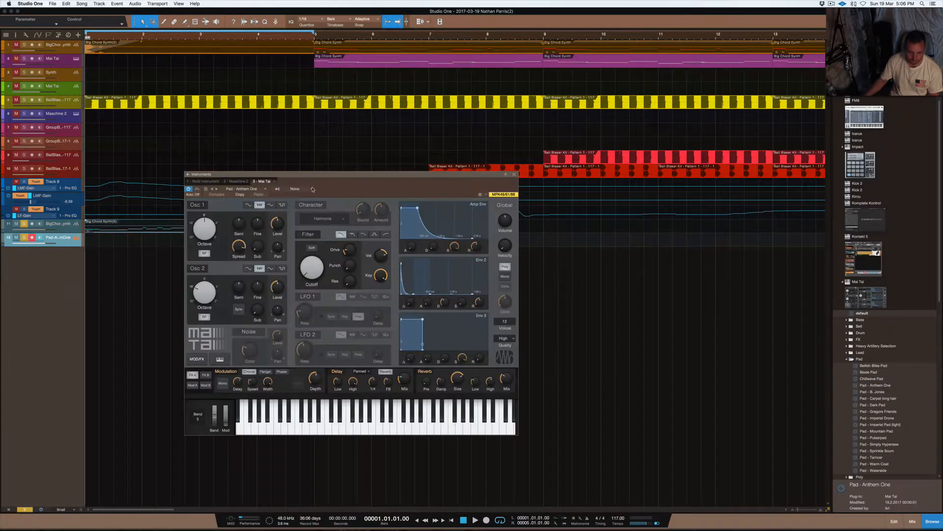
{"action": "left_click", "coordinate": [515, 175]}
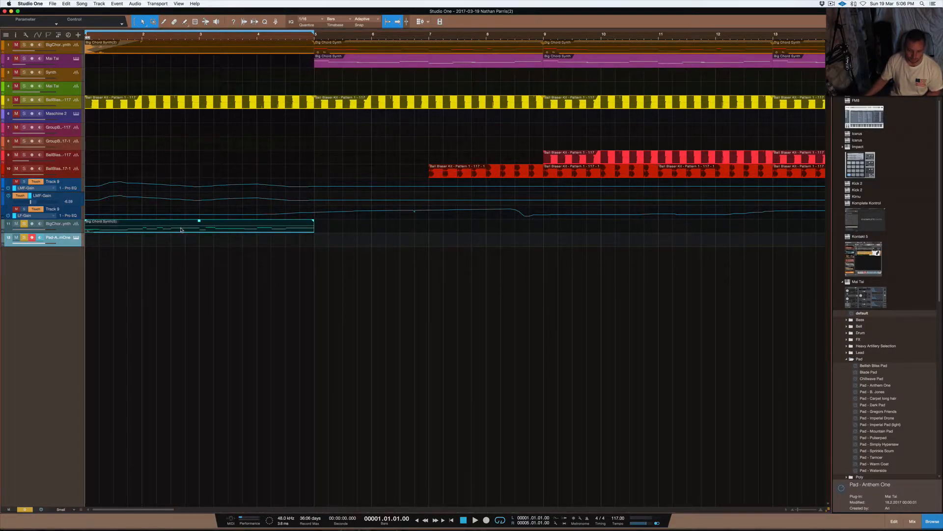
{"action": "left_click", "coordinate": [181, 229]}
{"action": "left_click_drag", "start_coordinate": [181, 229], "coordinate": [187, 250]}
{"action": "left_click", "coordinate": [187, 264]}
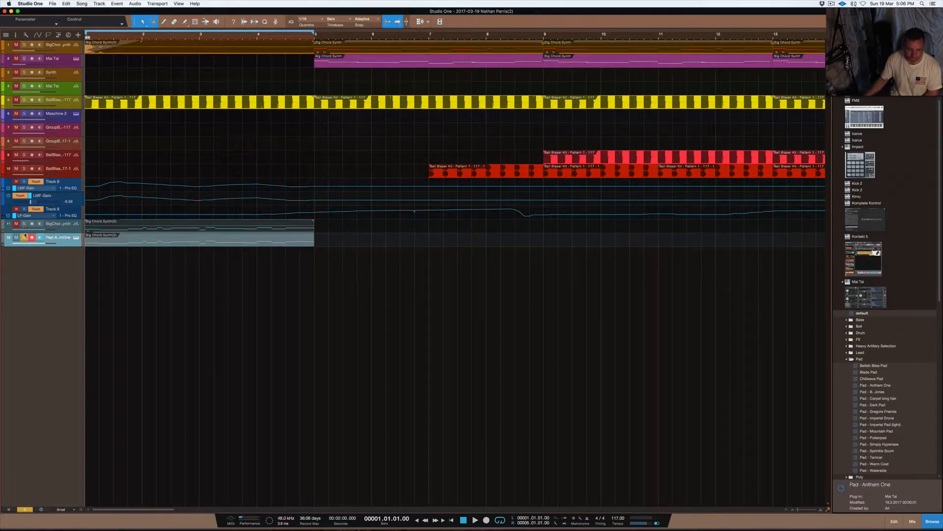
- Play back the Pad - Anthem One track and check its Mai Tai instrument window
{"action": "key", "text": "space"}
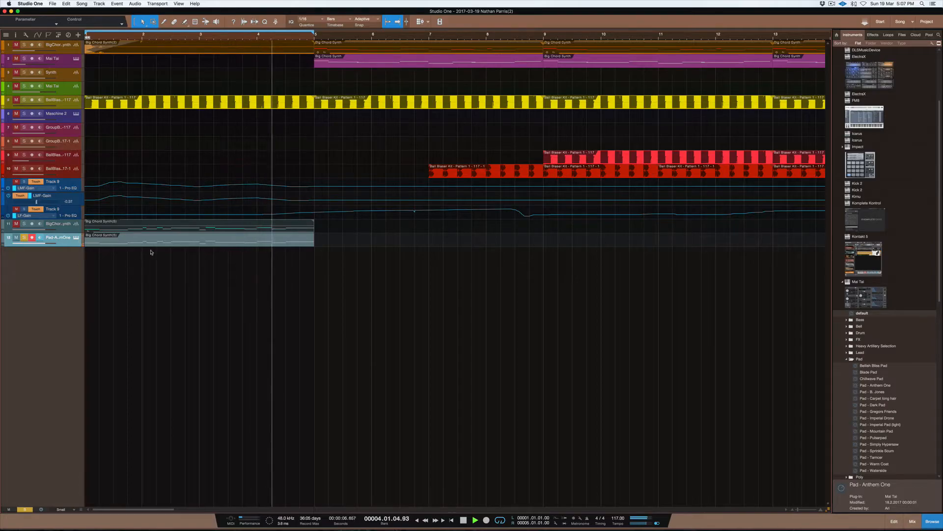
{"action": "key", "text": "space"}
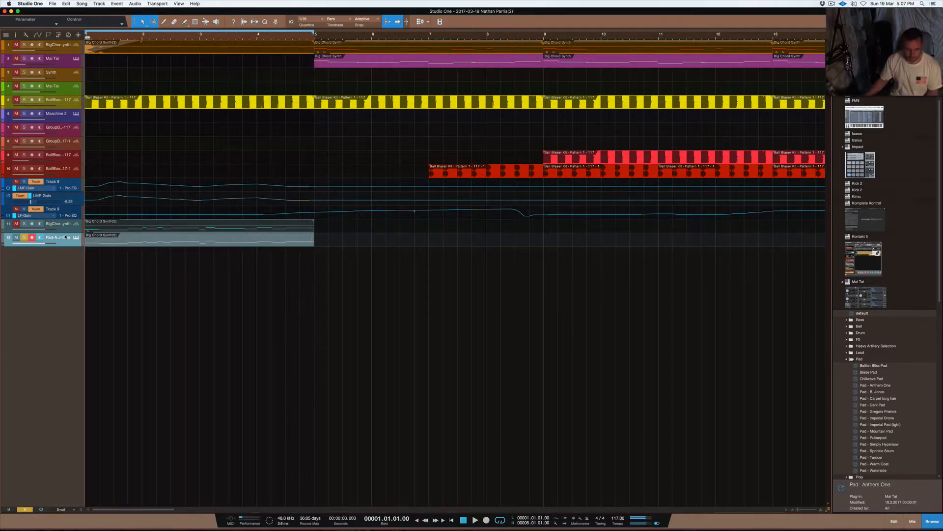
{"action": "left_click", "coordinate": [76, 237]}
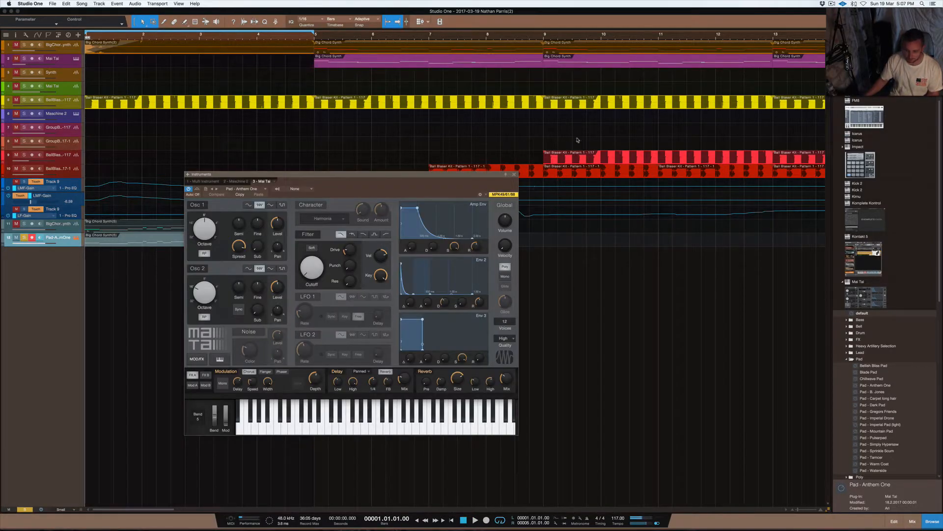
{"action": "left_click", "coordinate": [514, 175]}
- Open the Pad - Anthem One part in the note editor and transpose all its notes up two octaves
{"action": "left_click", "coordinate": [199, 244]}
{"action": "double_click", "coordinate": [199, 243]}
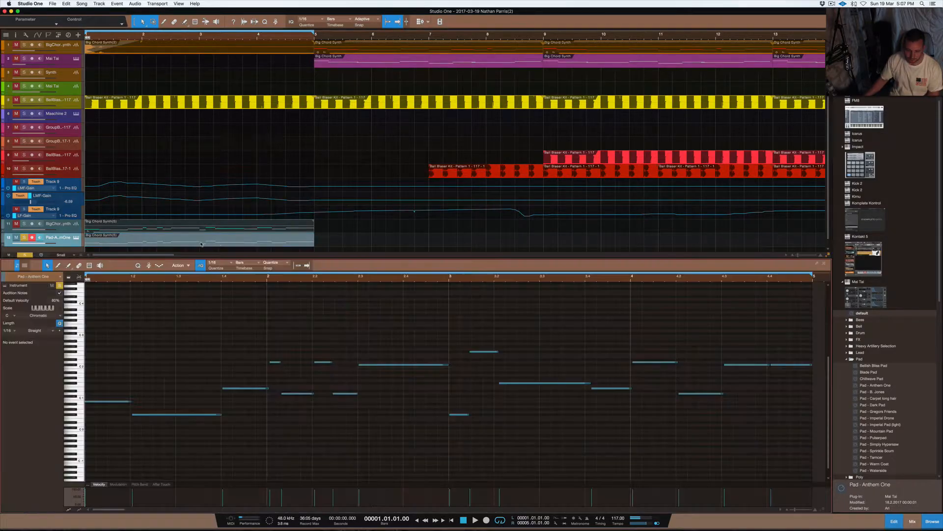
{"action": "key", "text": "w"}
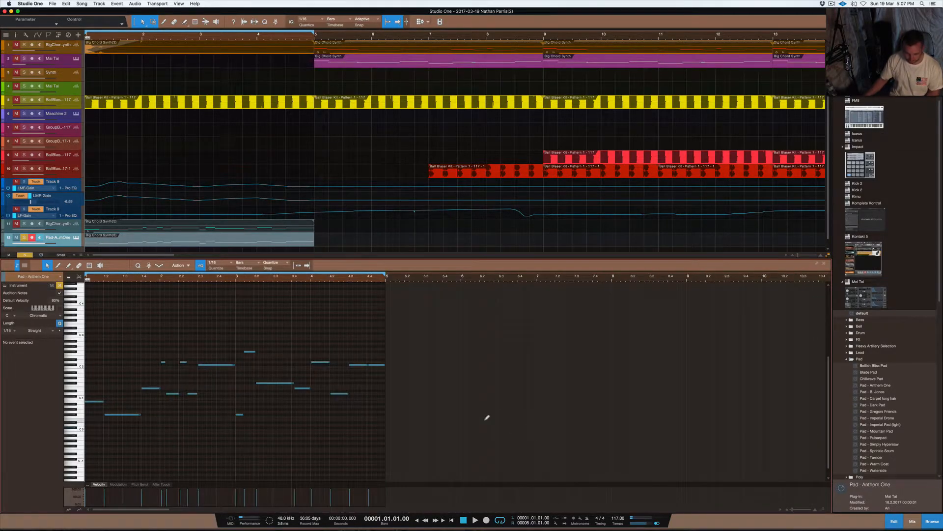
{"action": "key", "text": "shift+e"}
{"action": "key", "text": "shift+e"}
{"action": "left_click", "coordinate": [121, 447]}
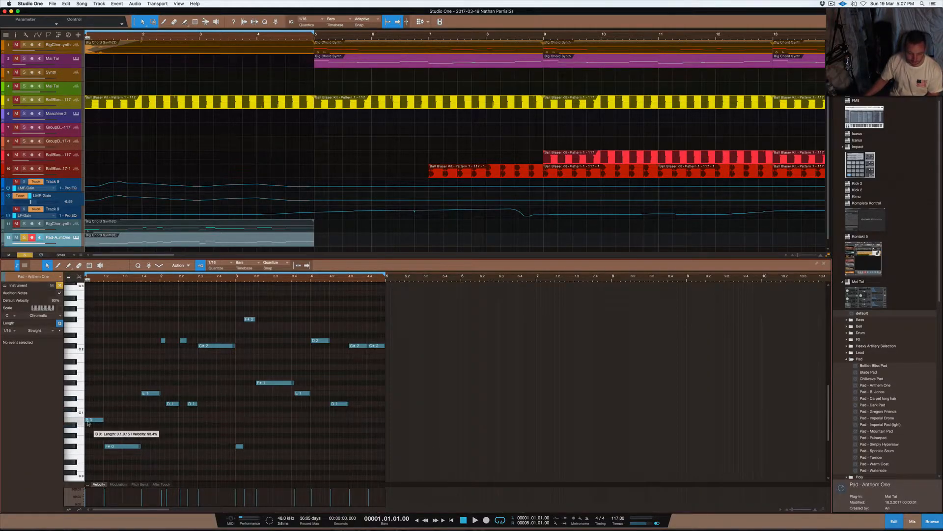
{"action": "left_click_drag", "start_coordinate": [471, 458], "coordinate": [29, 309]}
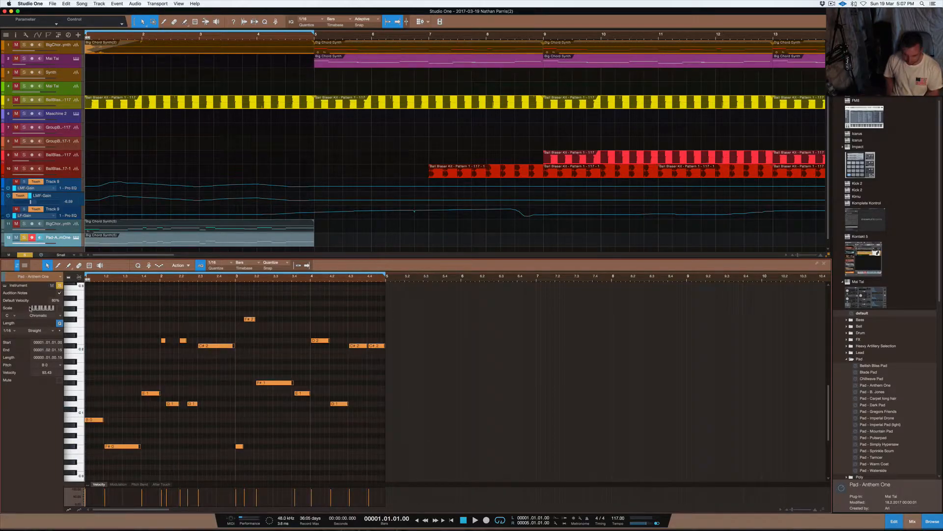
{"action": "key", "text": "shift+Up"}
{"action": "key", "text": "shift+Up"}
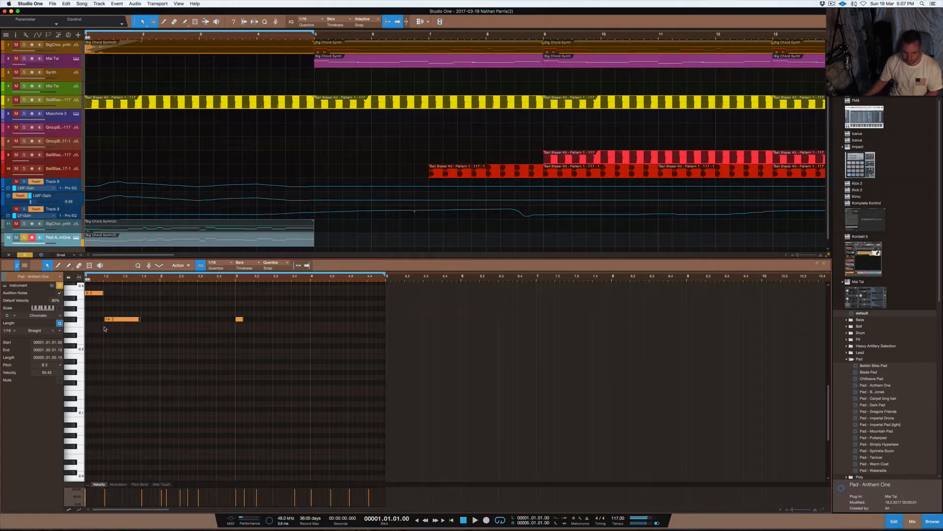
- Deselect the notes and play back the transposed Pad - Anthem One part
{"action": "left_click", "coordinate": [455, 336]}
{"action": "scroll", "coordinate": [455, 340], "scroll_direction": "up", "scroll_amount": 3}
{"action": "key", "text": "space"}
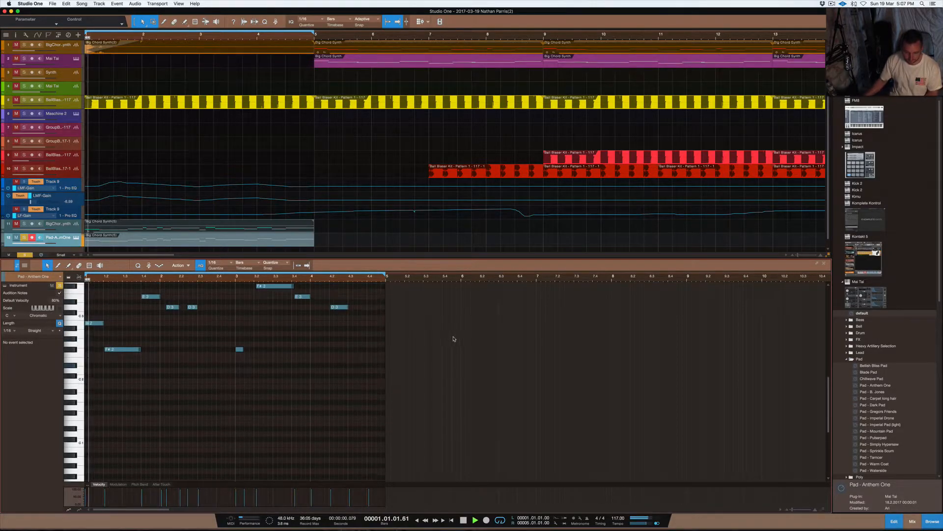
{"action": "scroll", "coordinate": [458, 346], "scroll_direction": "up", "scroll_amount": 3}
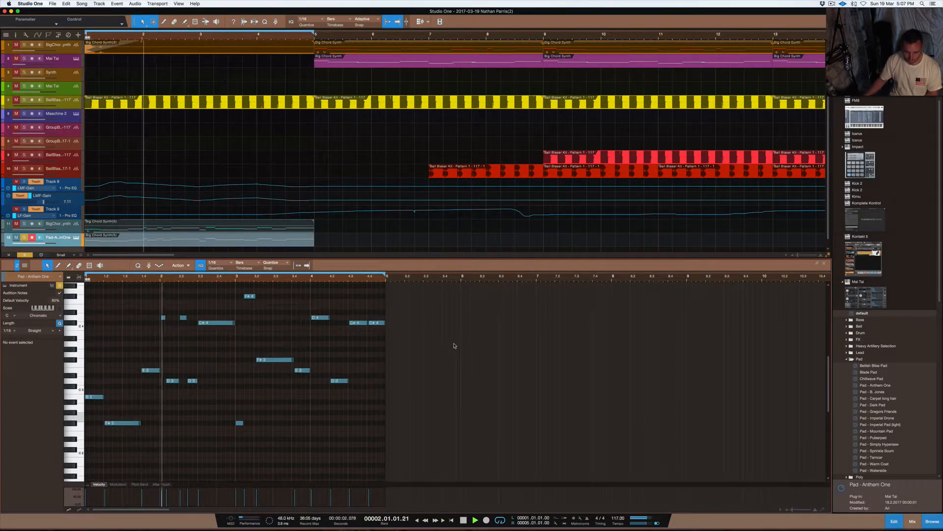
- Raise the first note of the Pad - Anthem One part to F#4 and play back the result
{"action": "key", "text": "space"}
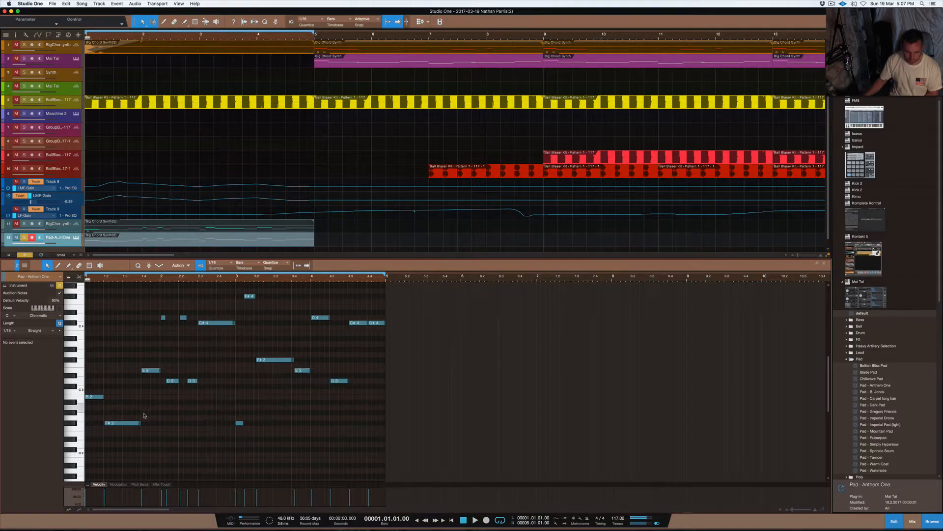
{"action": "left_click", "coordinate": [100, 398]}
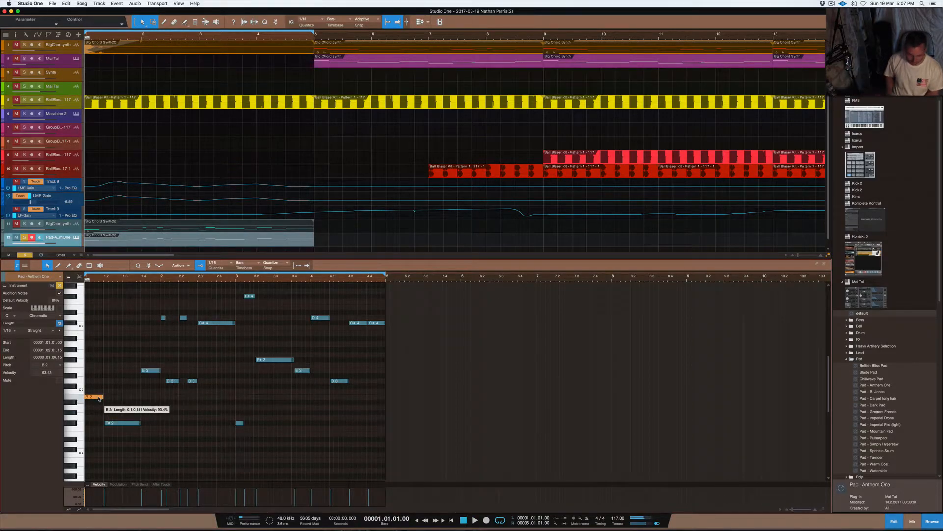
{"action": "left_click_drag", "start_coordinate": [99, 399], "coordinate": [96, 293]}
{"action": "key", "text": "space"}
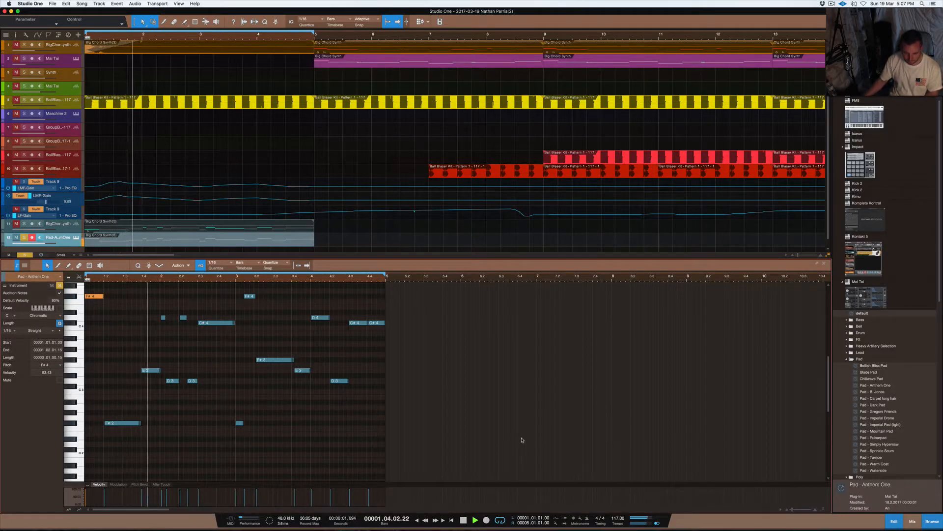
{"action": "key", "text": "space"}
- Transpose all notes after the first one up an octave and play back the part
{"action": "left_click_drag", "start_coordinate": [503, 452], "coordinate": [109, 289]}
{"action": "key", "text": "shift+Up"}
{"action": "key", "text": "space"}
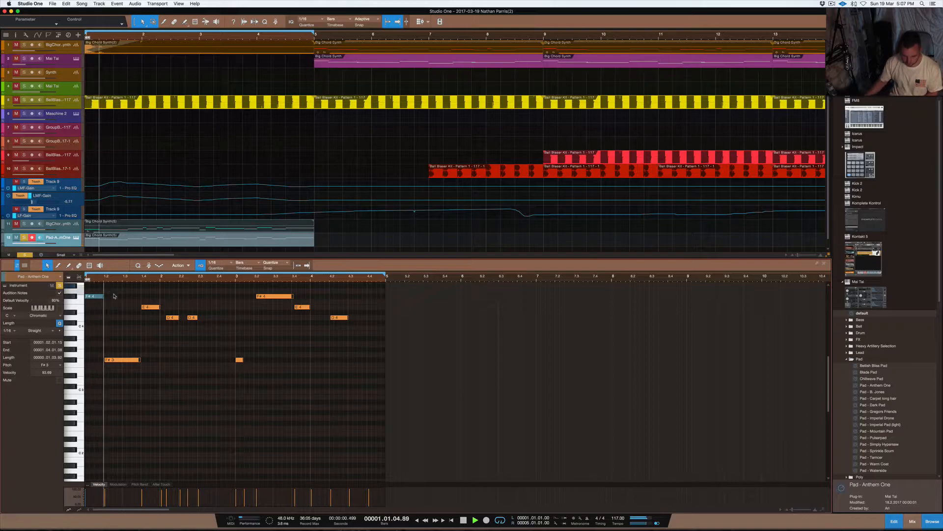
{"action": "left_click", "coordinate": [211, 394]}
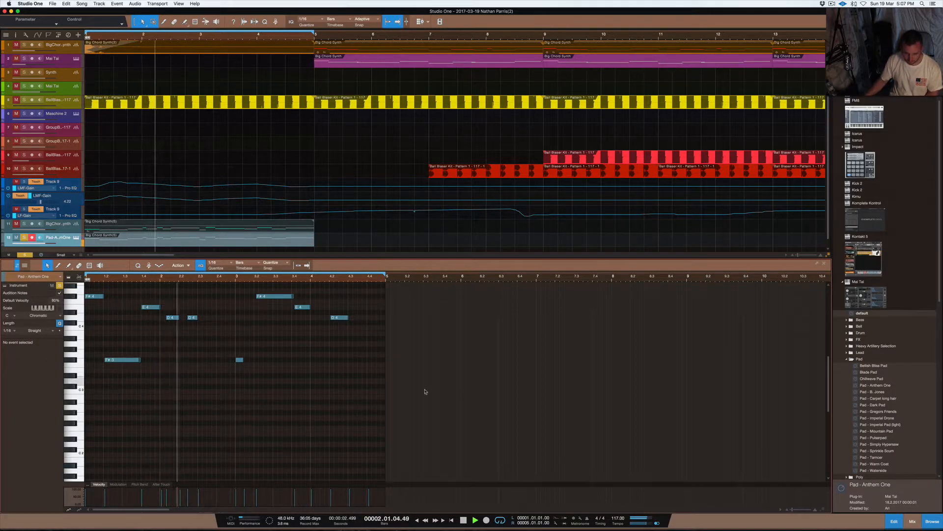
{"action": "key", "text": "F3"}
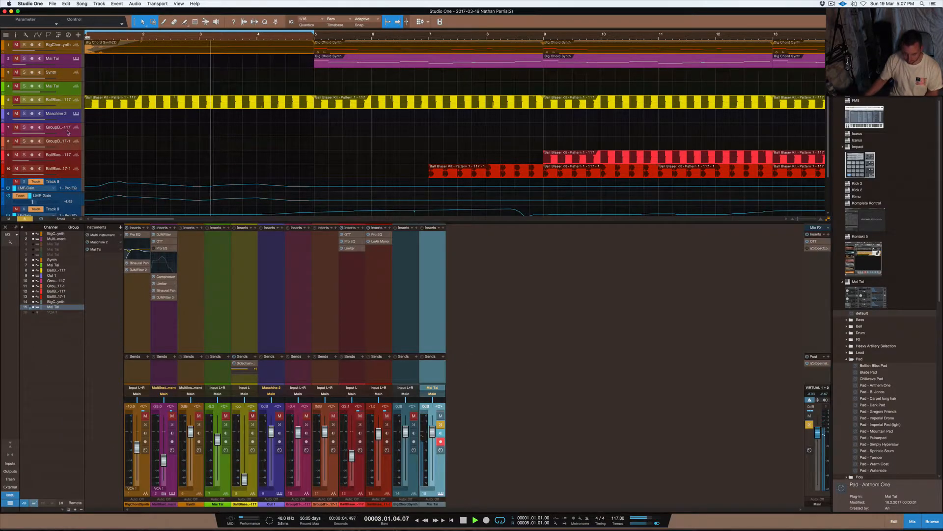
{"action": "key", "text": "F3"}
{"action": "key", "text": "space"}
- Transpose all notes of the Pad - Anthem One part down one octave, play it back, and clear the note selection
{"action": "double_click", "coordinate": [163, 240]}
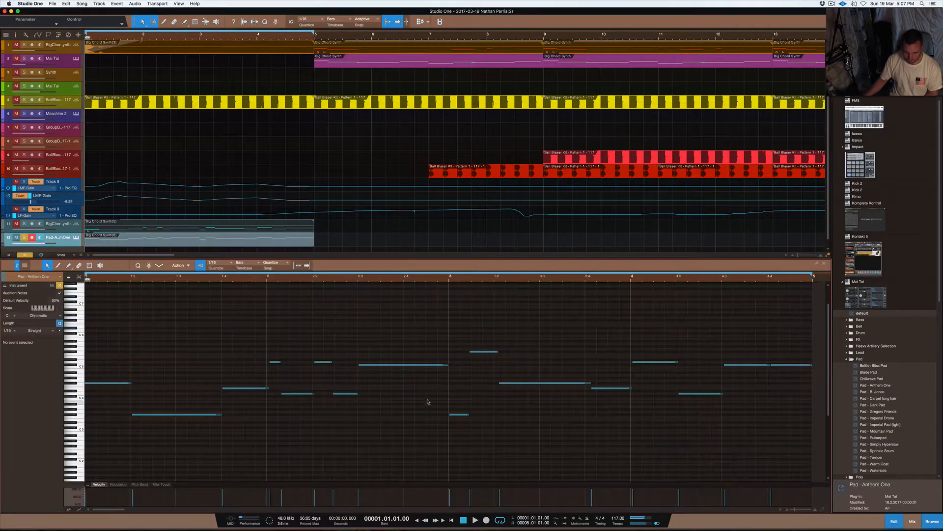
{"action": "key", "text": "w"}
{"action": "left_click_drag", "start_coordinate": [552, 456], "coordinate": [84, 324]}
{"action": "key", "text": "shift+Down"}
{"action": "key", "text": "space"}
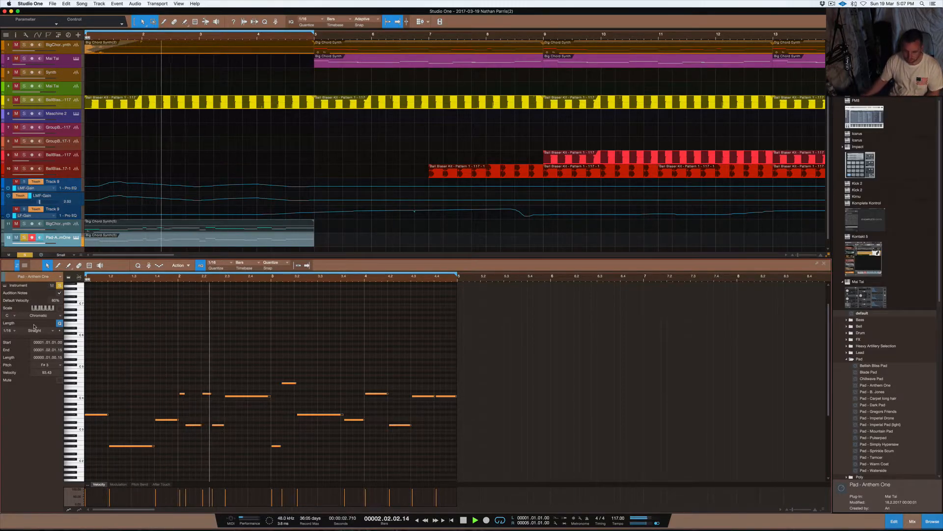
{"action": "key", "text": "space"}
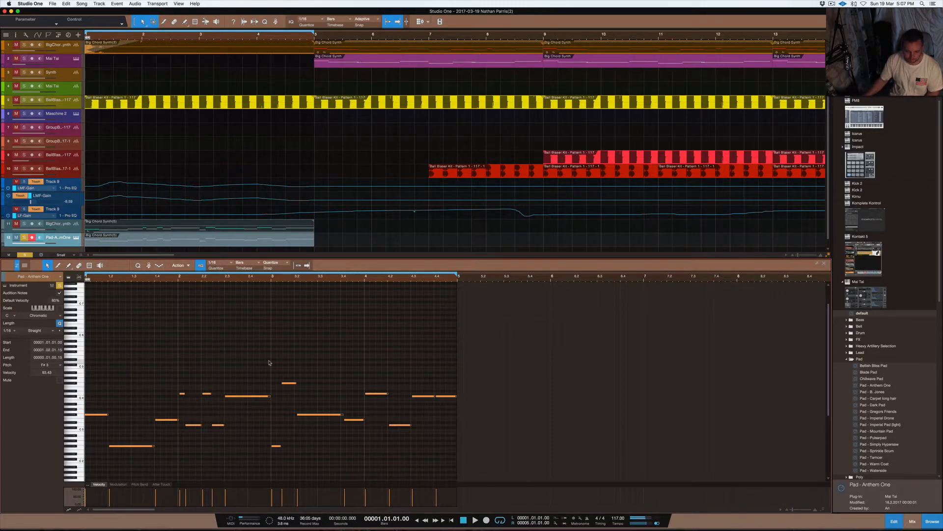
{"action": "left_click", "coordinate": [234, 370]}
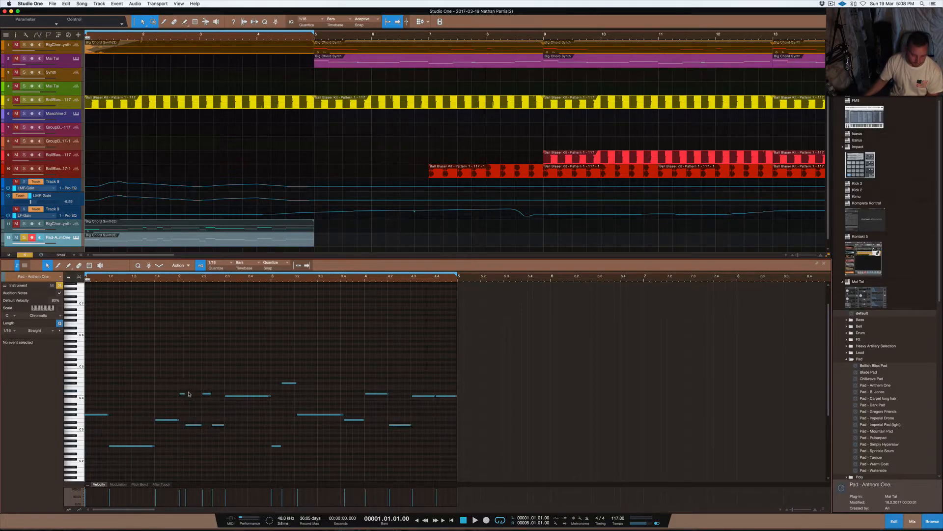
- Delete the two short D4 notes in bar 2, stretch the first D3 note back to the bar's start, and play back the part
{"action": "left_click_drag", "start_coordinate": [178, 387], "coordinate": [178, 424]}
{"action": "key", "text": "Delete"}
{"action": "left_click", "coordinate": [193, 425]}
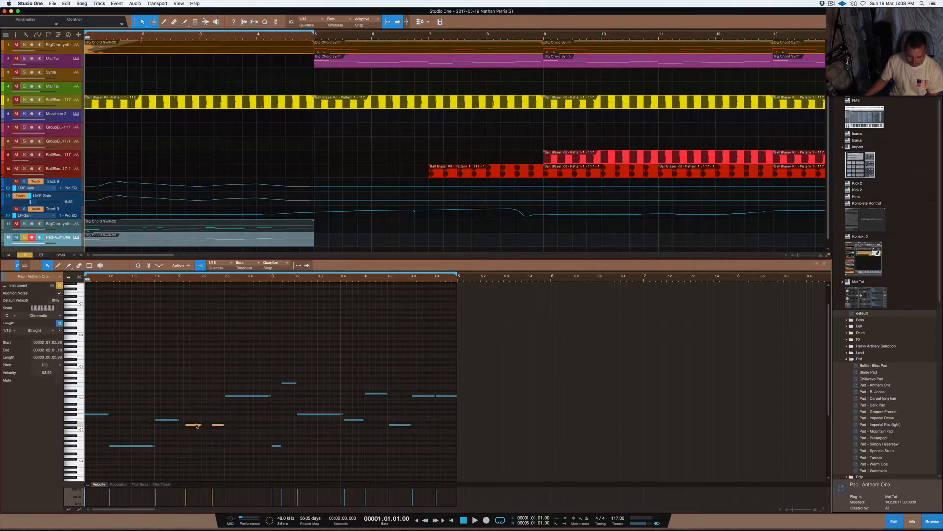
{"action": "left_click", "coordinate": [209, 420]}
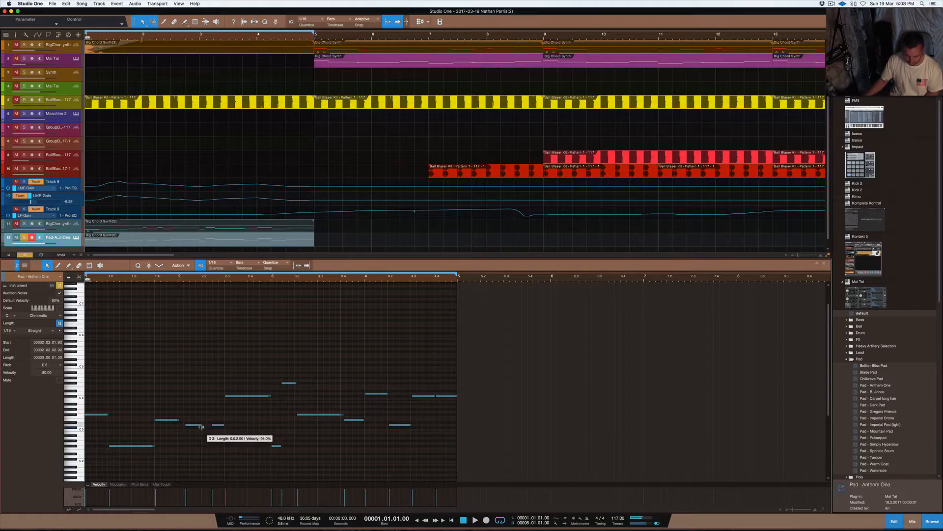
{"action": "left_click_drag", "start_coordinate": [184, 425], "coordinate": [177, 425]}
{"action": "key", "text": "space"}
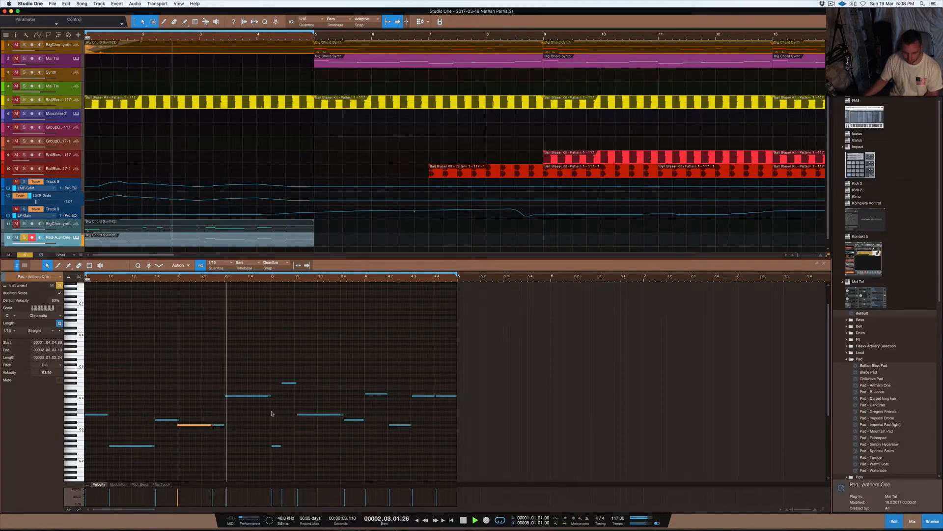
{"action": "key", "text": "space"}
- Try raising the short second D3 note in bar 2 to F#3 and listen to the part
{"action": "left_click", "coordinate": [220, 425]}
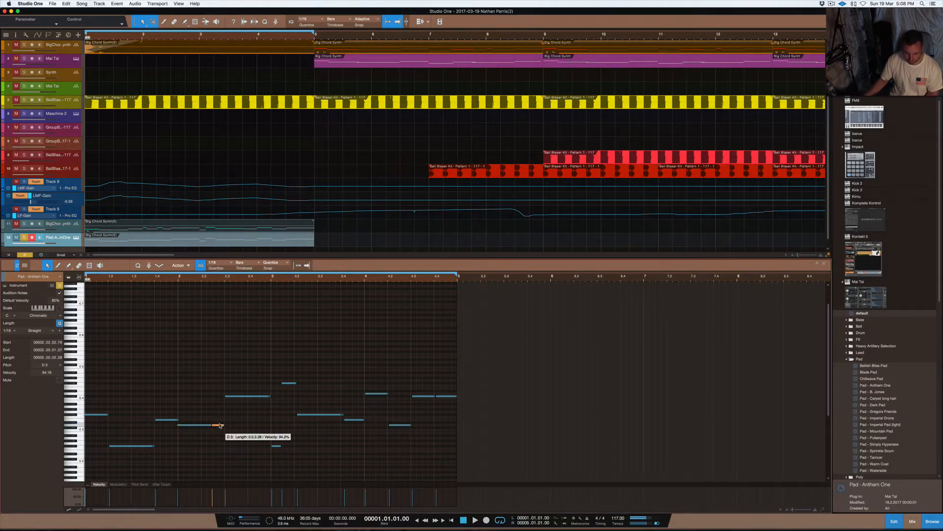
{"action": "left_click_drag", "start_coordinate": [219, 425], "coordinate": [220, 422]}
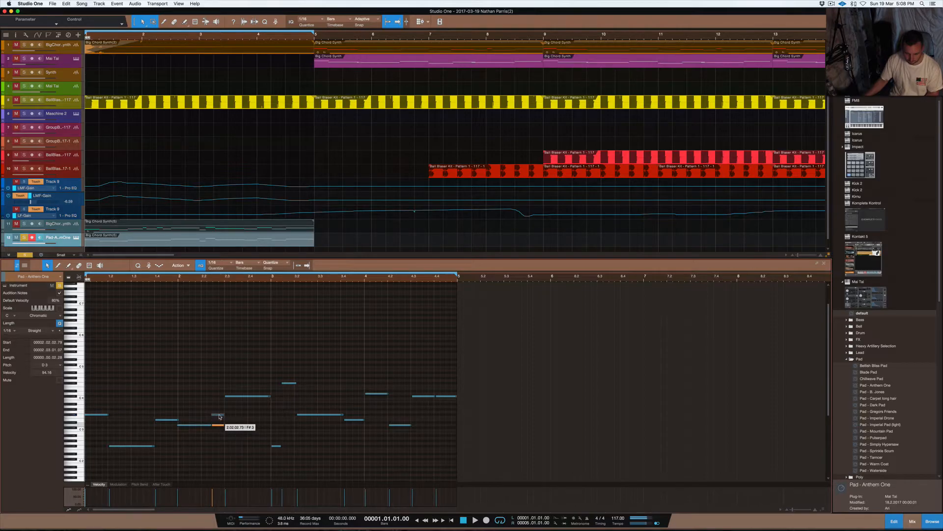
{"action": "key", "text": "space"}
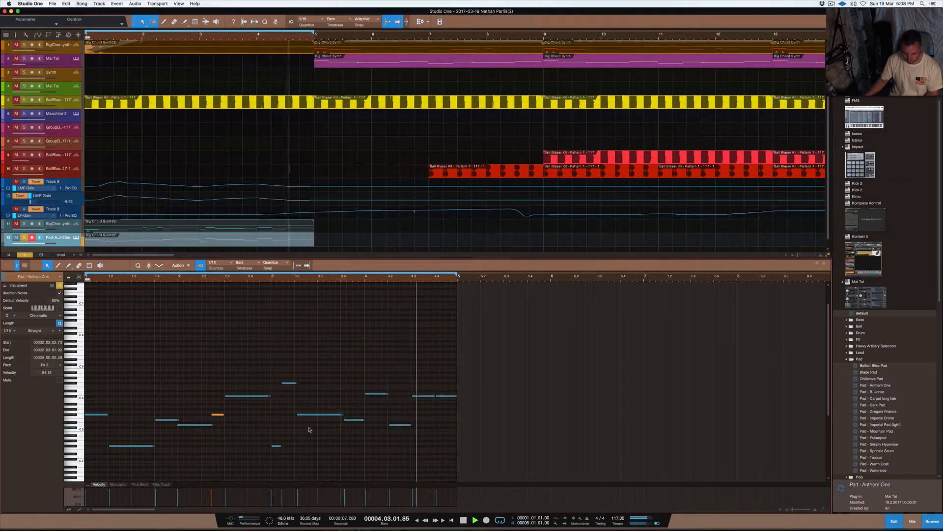
{"action": "key", "text": "space"}
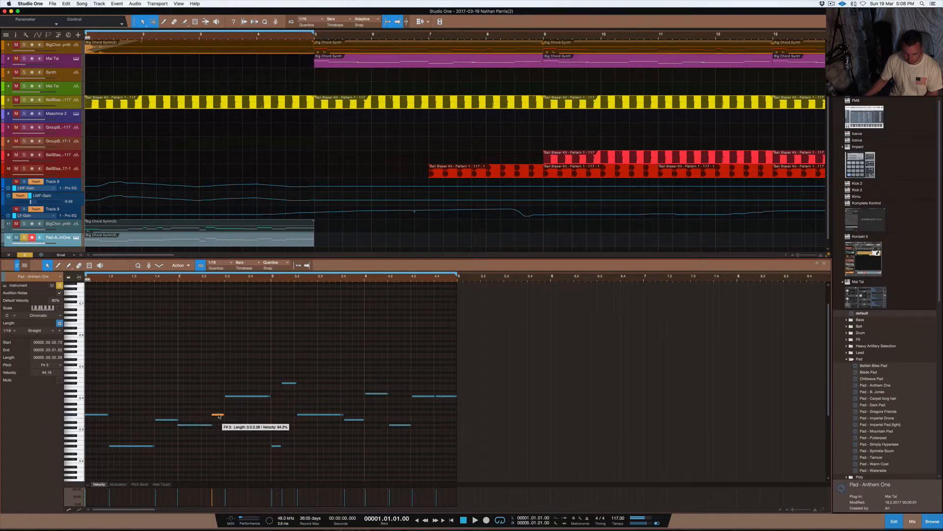
- Delete the short F#3 note in bar 2, extend the preceding D3 note up to the following C#4, and play back the part
{"action": "key", "text": "Delete"}
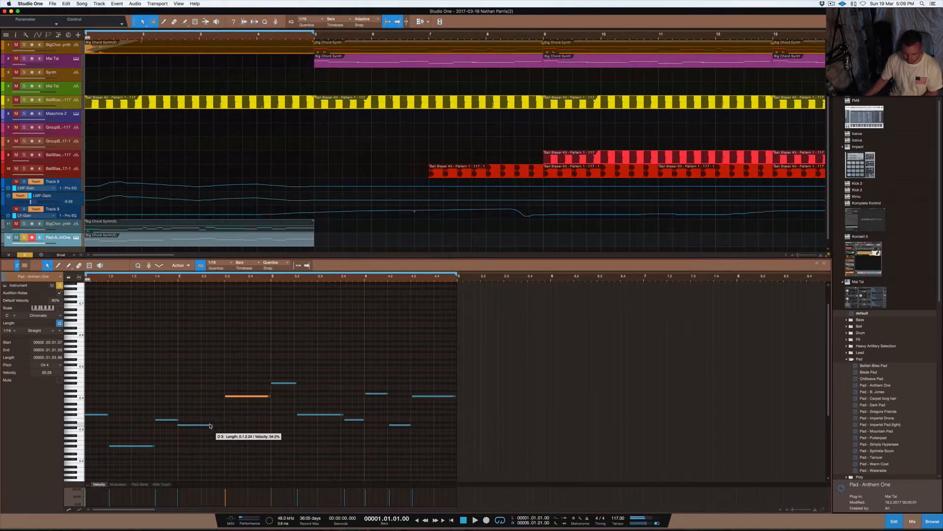
{"action": "left_click_drag", "start_coordinate": [213, 424], "coordinate": [227, 427]}
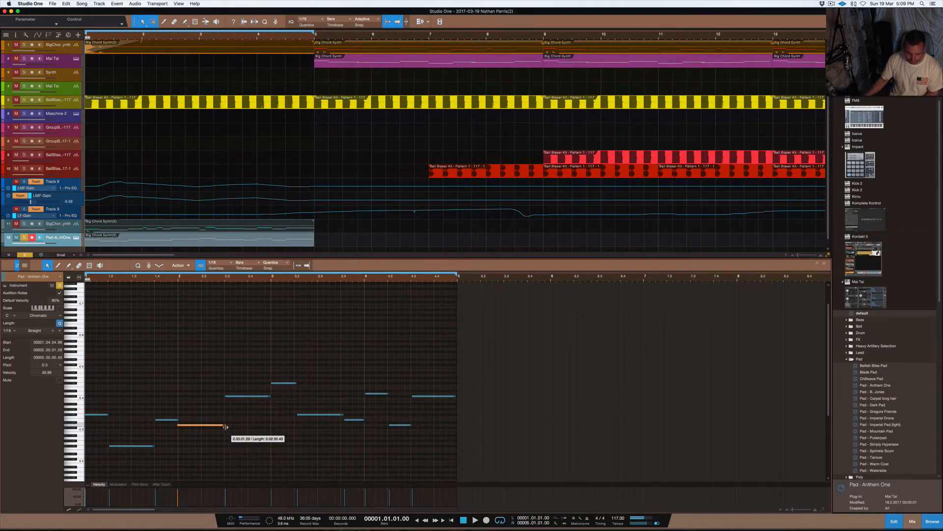
{"action": "key", "text": "space"}
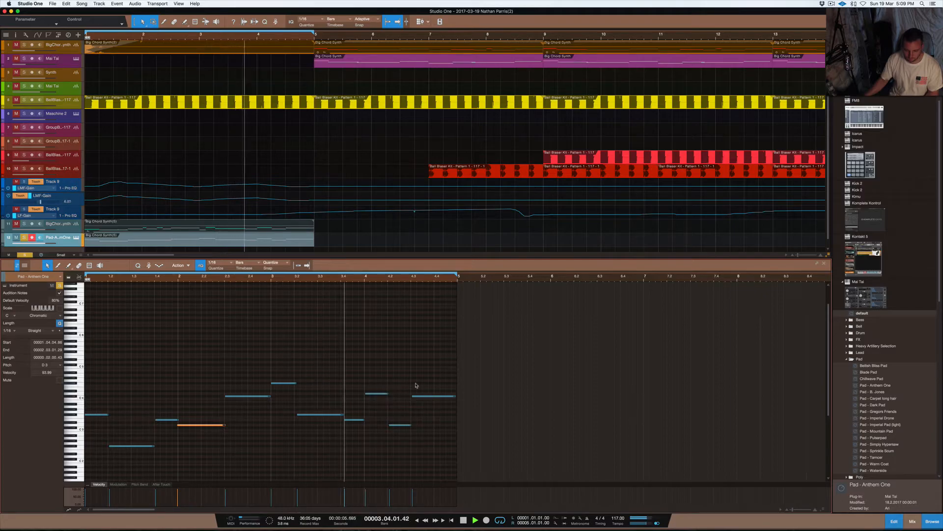
{"action": "key", "text": "space"}
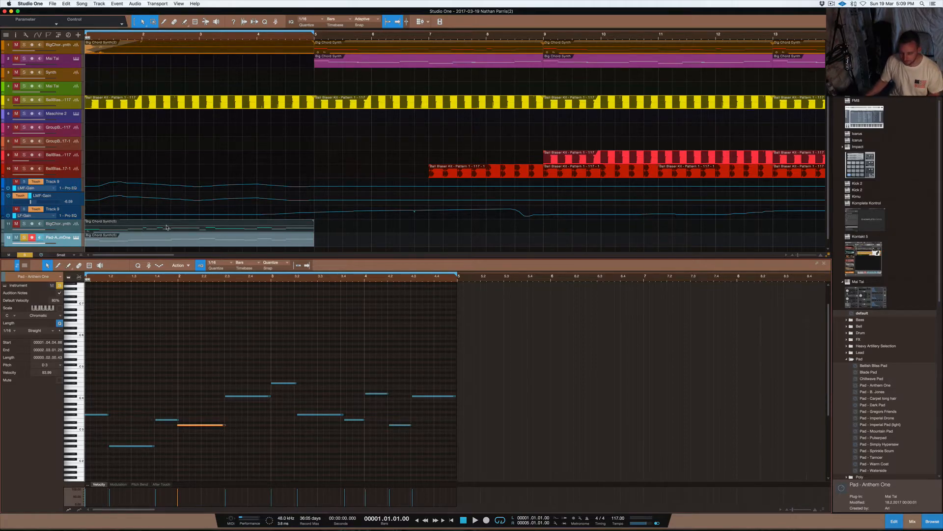
- Delete both bar 1 events, the Big Chord Synth audio copy and the Pad - Anthem One note part
{"action": "left_click", "coordinate": [73, 225]}
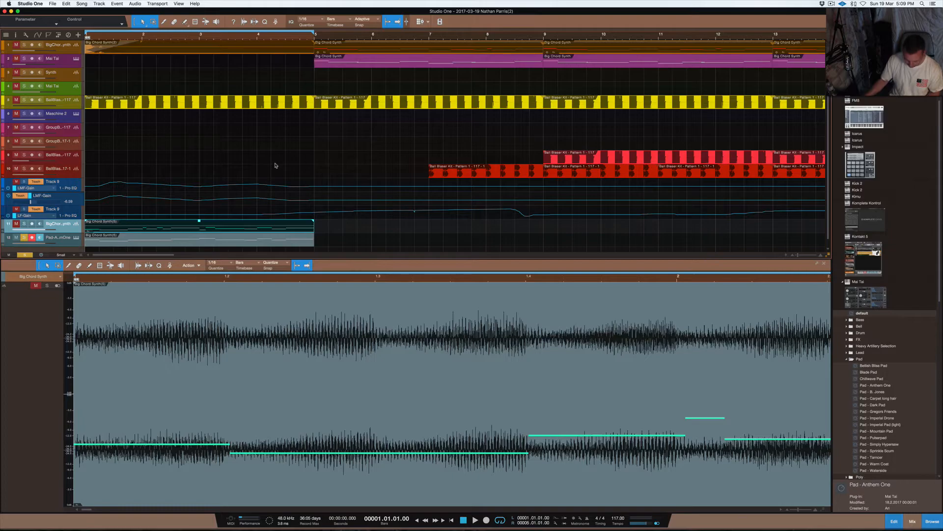
{"action": "key", "text": "F3"}
{"action": "key", "text": "F3"}
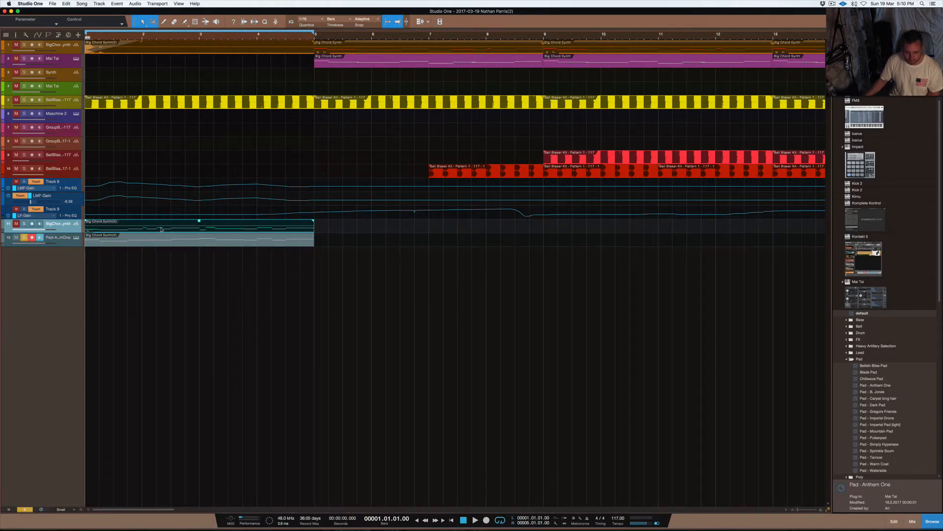
{"action": "left_click_drag", "start_coordinate": [339, 245], "coordinate": [86, 219]}
{"action": "key", "text": "Delete"}
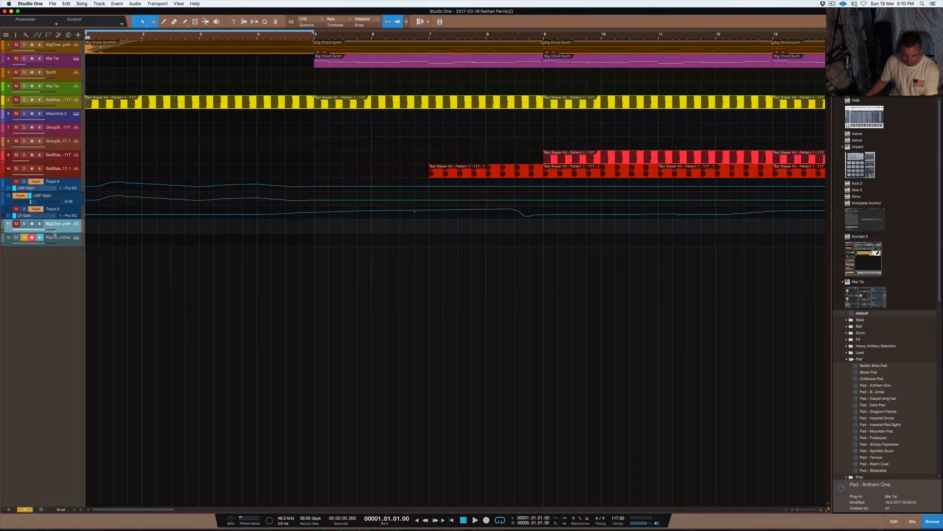
- Remove the Pad - Anthem One track together with its instrument, and remove the empty Big Chord Synth track above it
{"action": "right_click", "coordinate": [60, 238]}
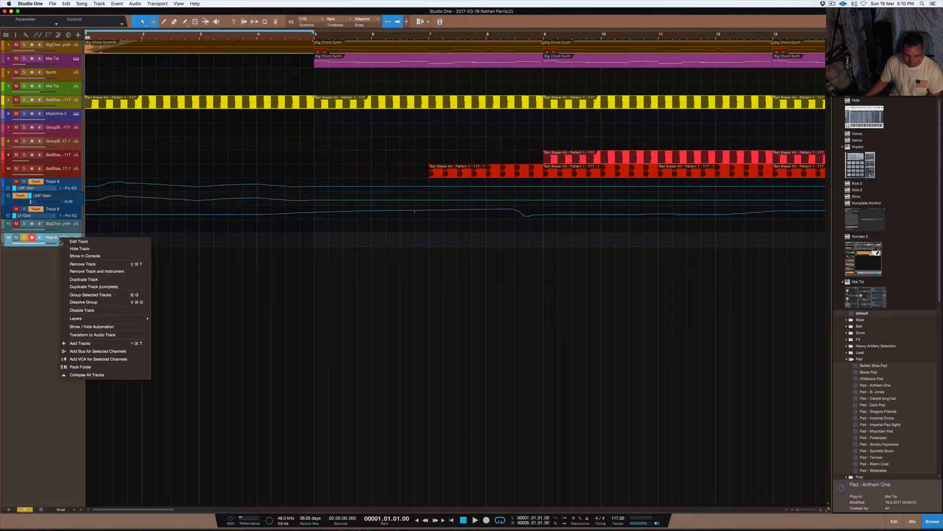
{"action": "left_click", "coordinate": [85, 268]}
{"action": "right_click", "coordinate": [61, 224]}
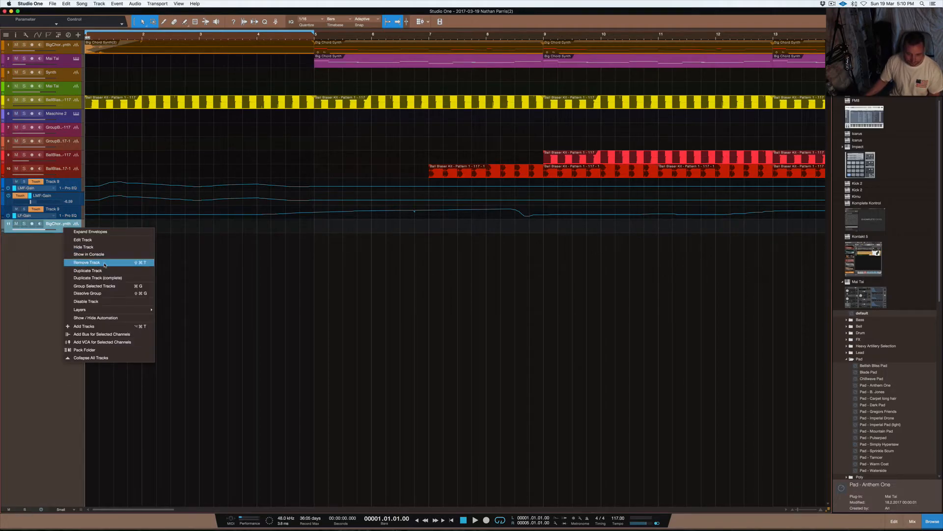
{"action": "left_click", "coordinate": [96, 268]}
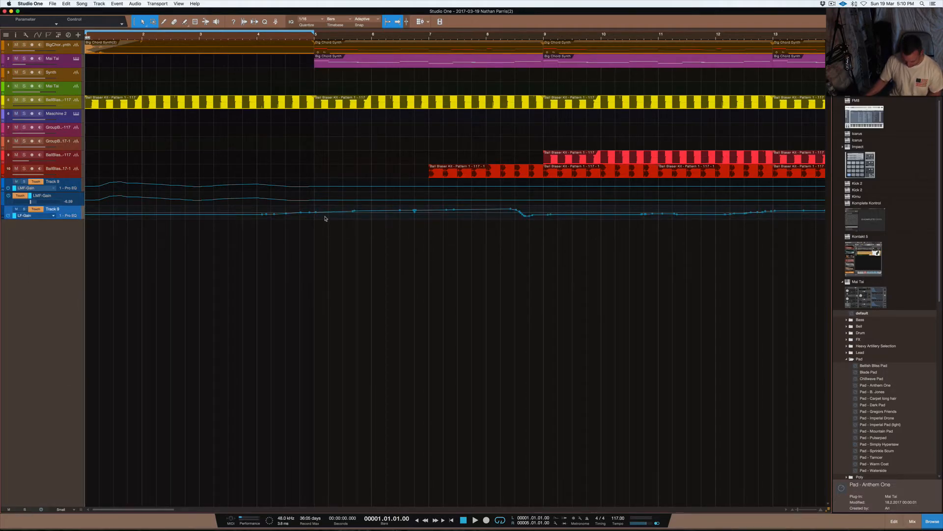
- Set the loop range over the whole arrangement, from bar 1 to bar 57
{"action": "key", "text": "w"}
{"action": "key", "text": "w"}
{"action": "key", "text": "w"}
{"action": "key", "text": "w"}
{"action": "key", "text": "w"}
{"action": "key", "text": "w"}
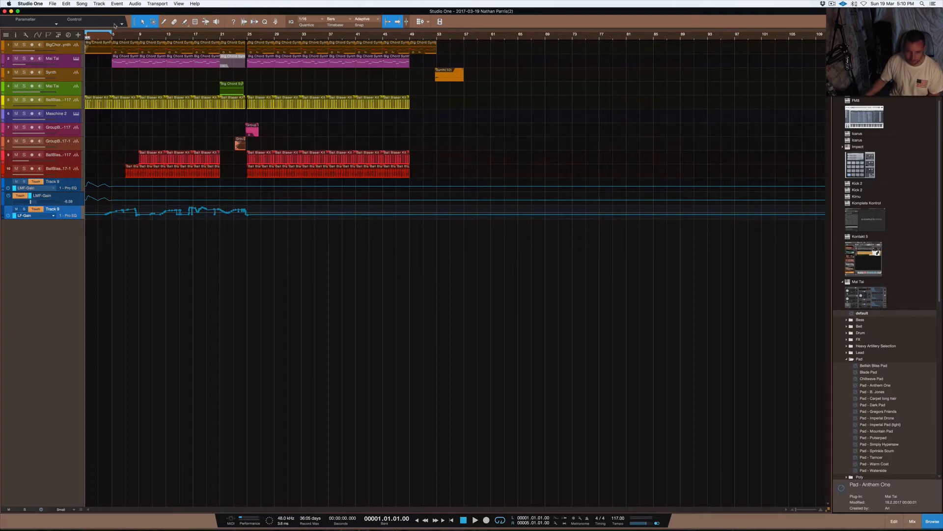
{"action": "left_click_drag", "start_coordinate": [228, 34], "coordinate": [505, 42]}
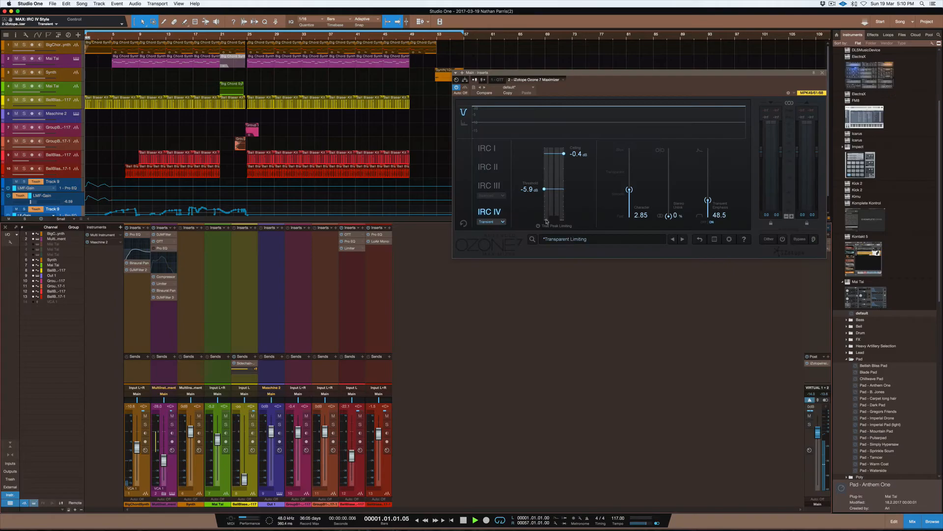
- Close the Ozone 7 Maximizer window, reduce the console's height to show all tracks, and listen to the arrangement
{"action": "left_click", "coordinate": [823, 73]}
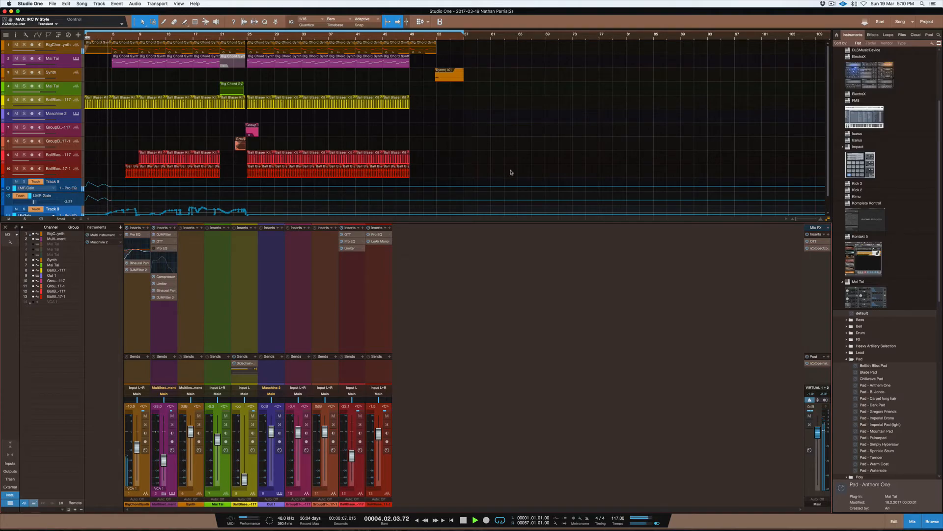
{"action": "key", "text": "F3"}
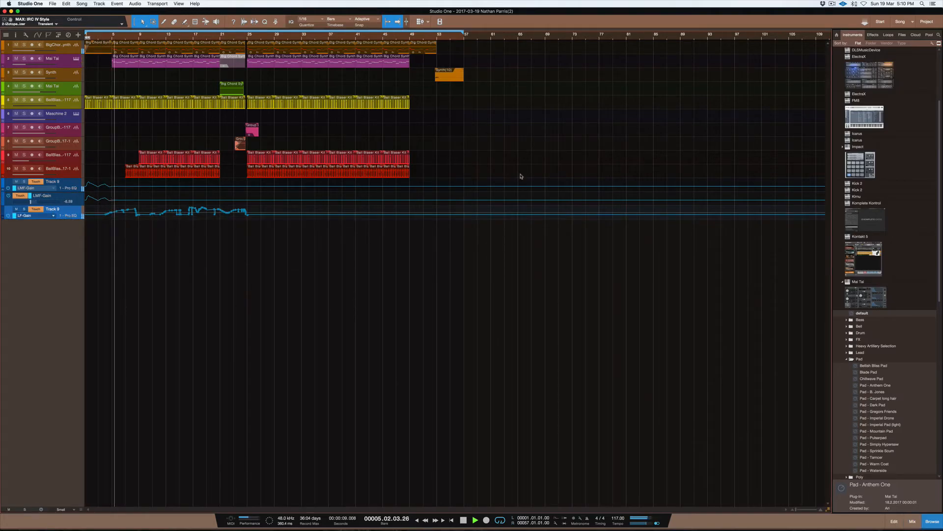
{"action": "key", "text": "F3"}
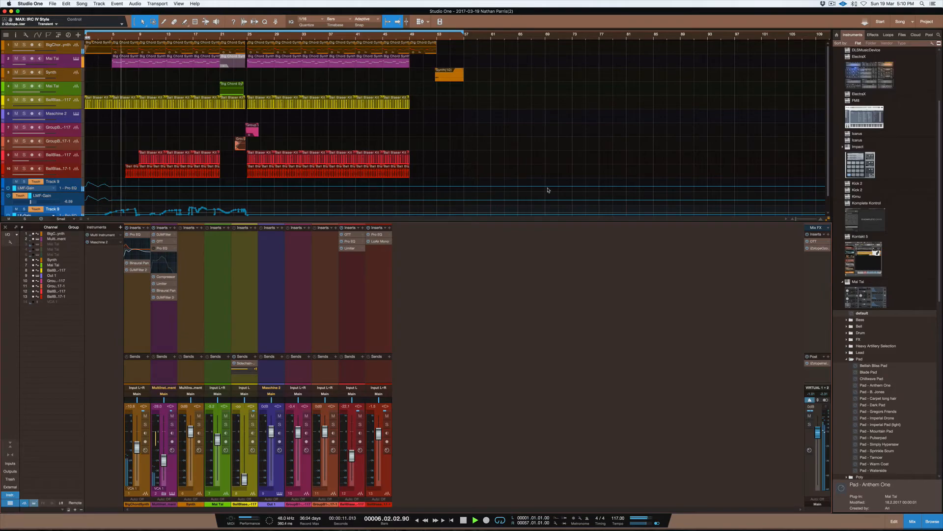
{"action": "left_click_drag", "start_coordinate": [506, 223], "coordinate": [510, 249]}
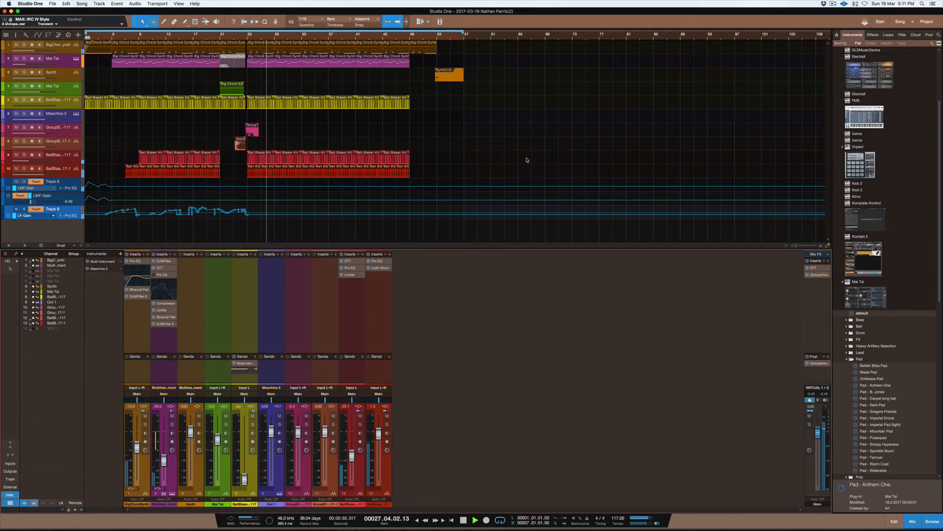
{"action": "key", "text": "space"}
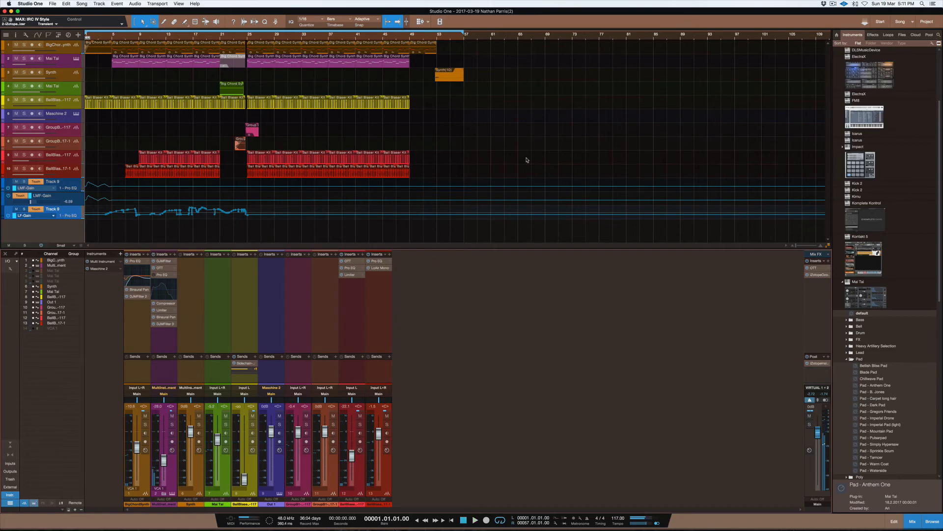